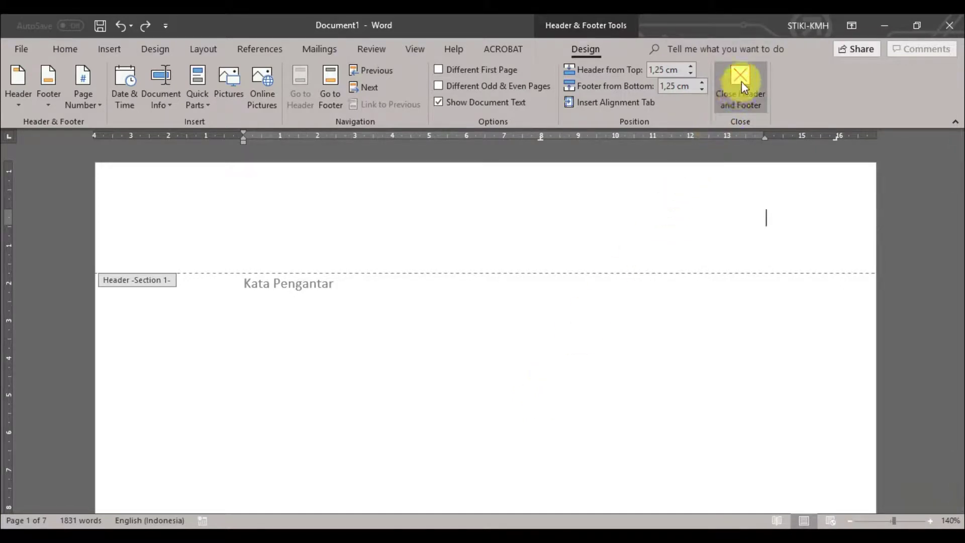
Exit header editing, select the Kata Pengantar heading, then place the cursor in Bab I on page 3
click(740, 81)
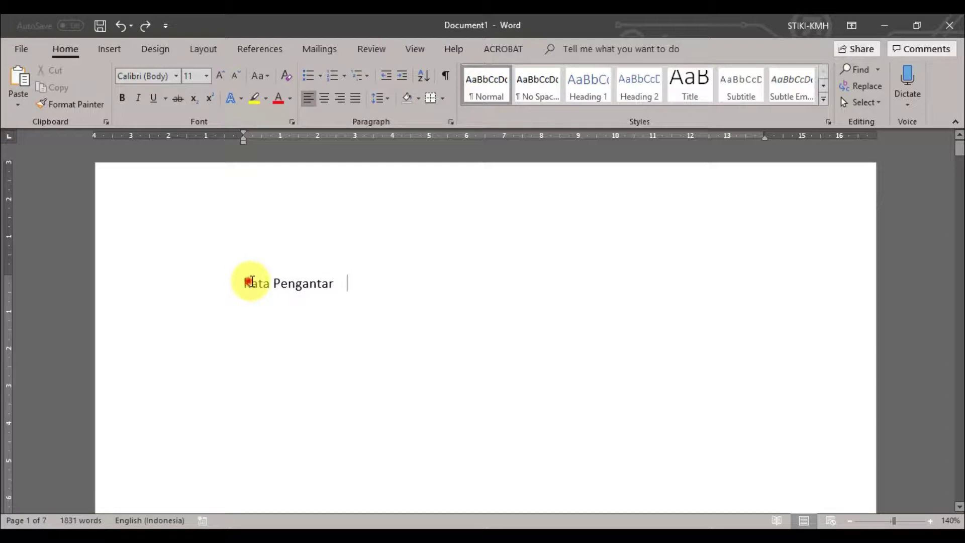
drag(250, 281, 334, 283)
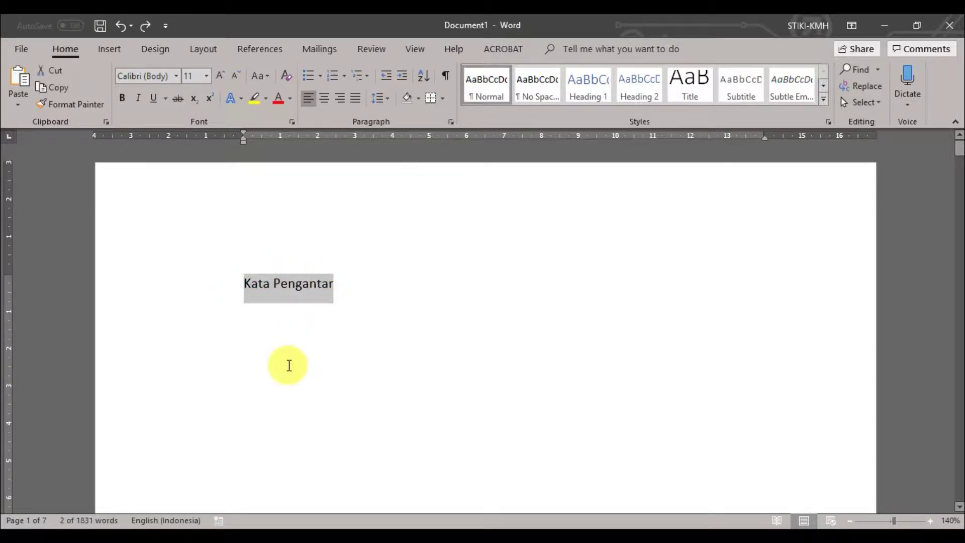
scroll(289, 365, down, 5)
scroll(289, 365, down, 10)
scroll(289, 366, down, 5)
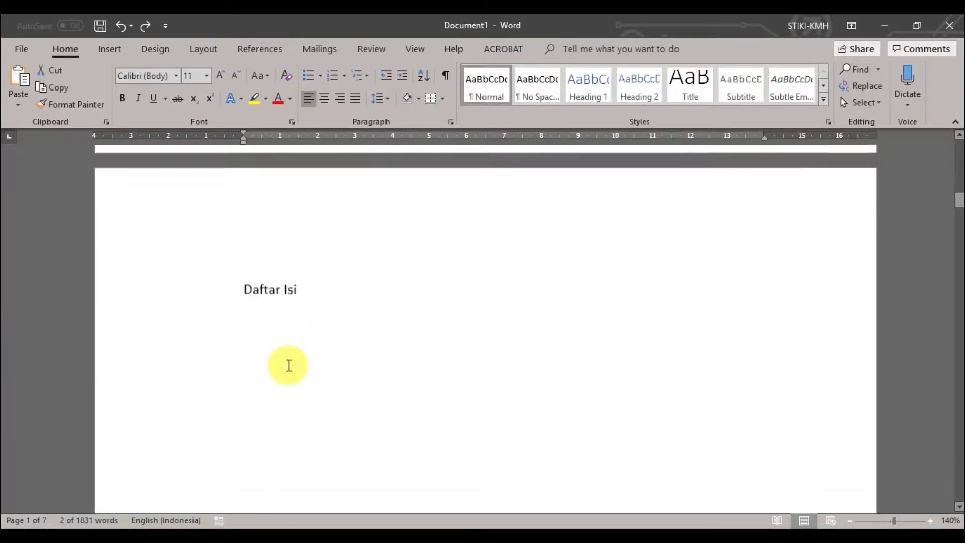
scroll(289, 365, down, 5)
scroll(289, 365, down, 5)
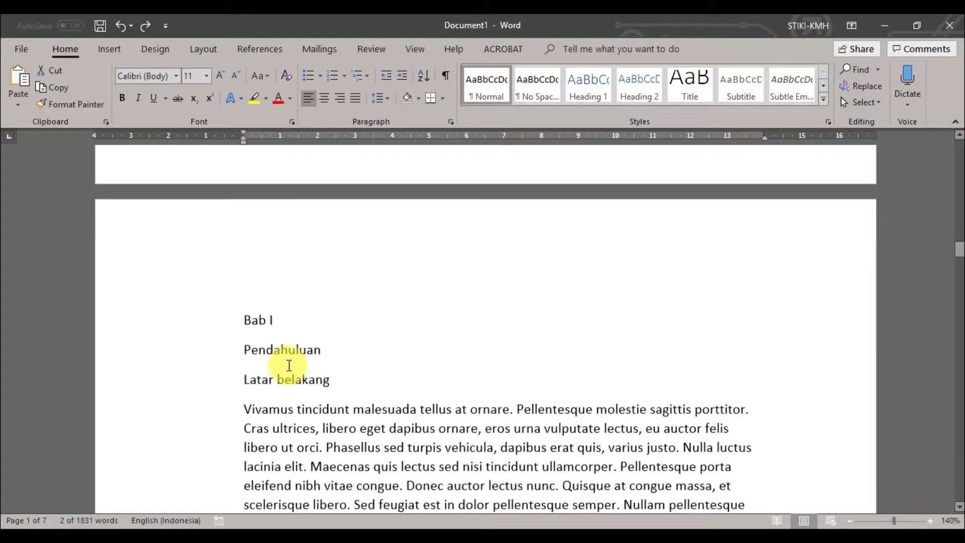
scroll(289, 366, down, 1)
click(255, 242)
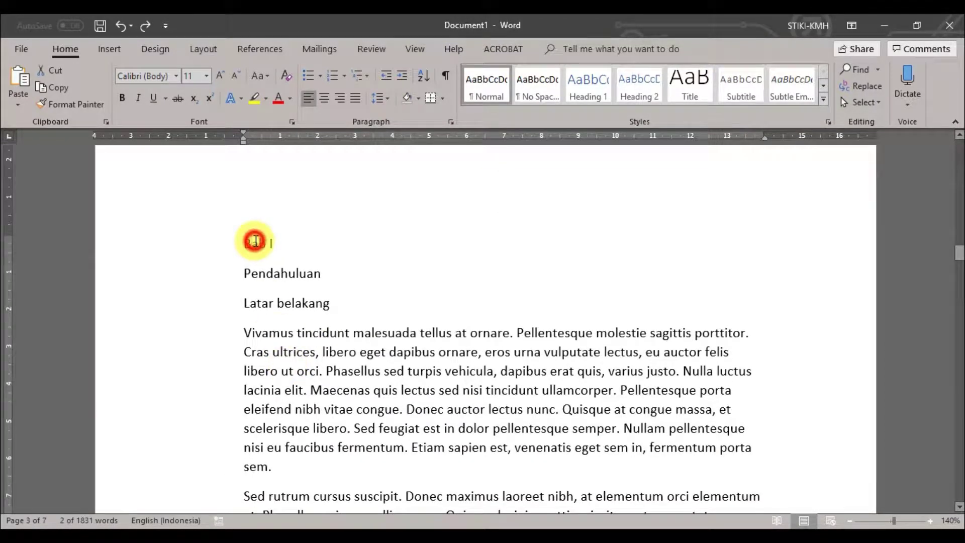
click(263, 271)
click(260, 244)
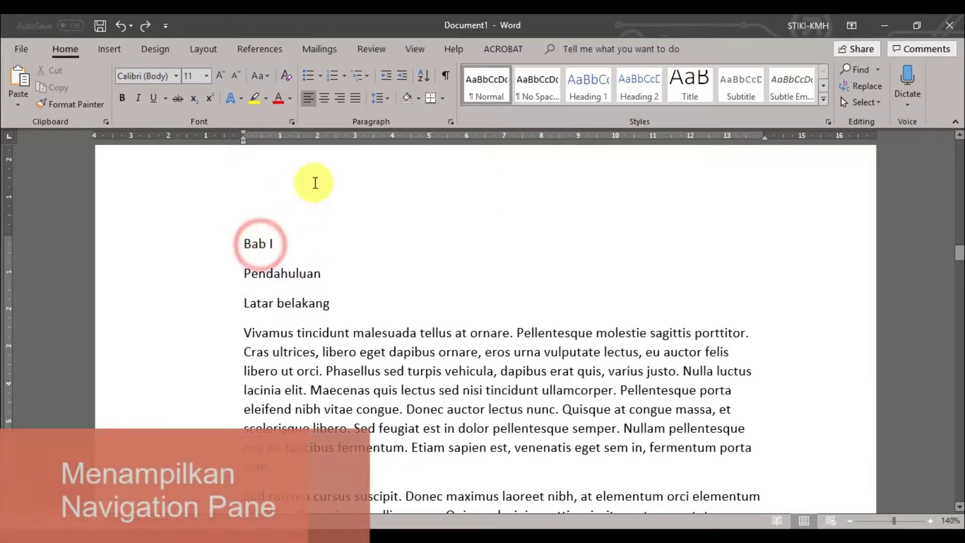
Turn on the Navigation Pane from the View tab, then go back to Home
click(414, 48)
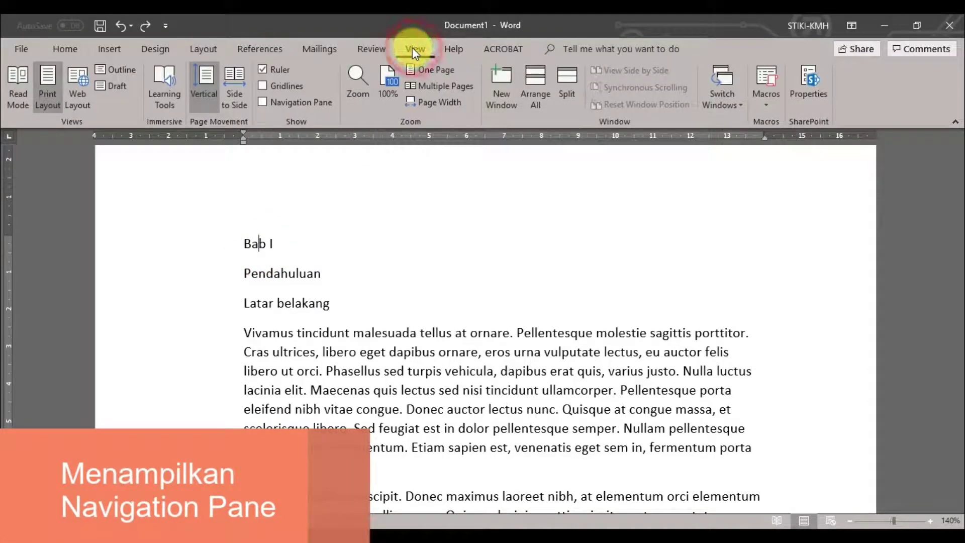
click(260, 103)
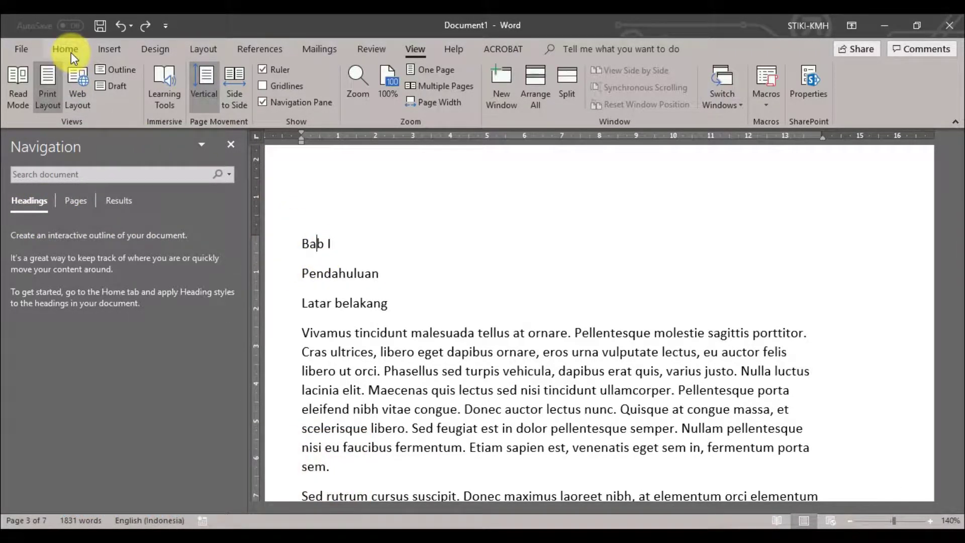
click(71, 52)
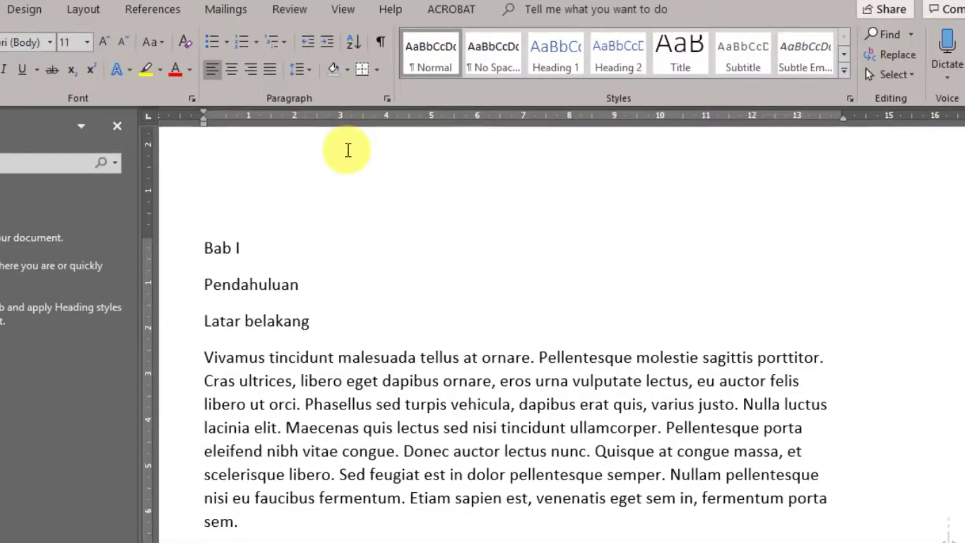
In Modify Style for Normal, set the font to Times New Roman at 12 pt
right_click(437, 68)
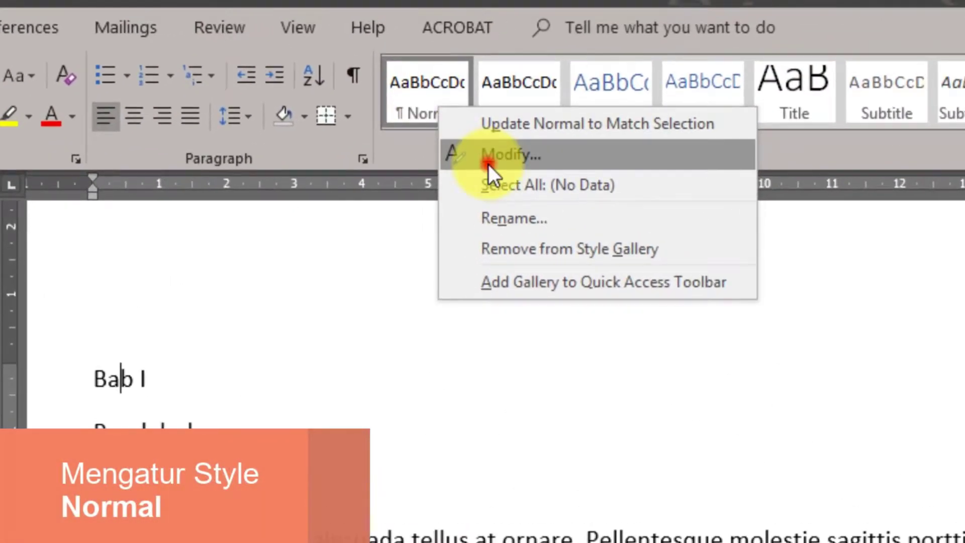
click(467, 99)
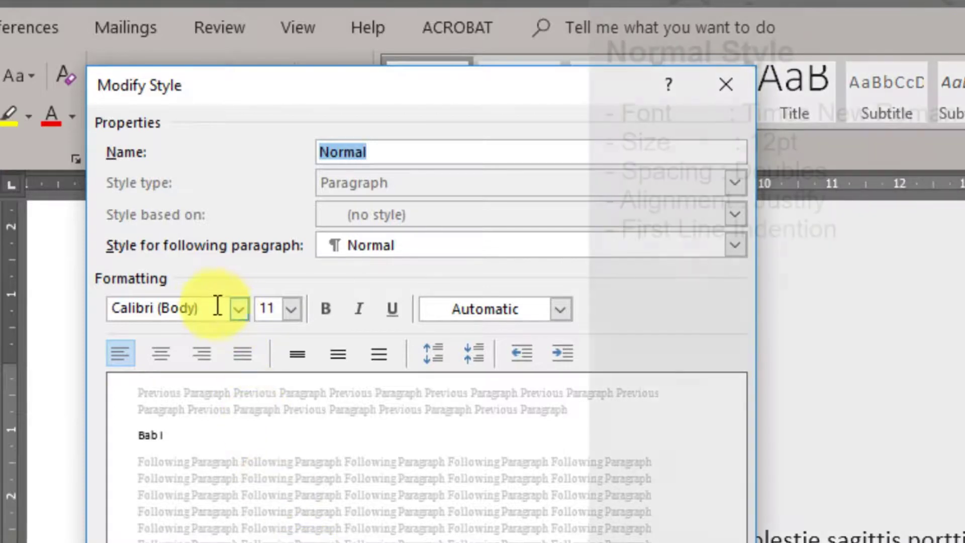
click(202, 304)
text(Times New Roman)
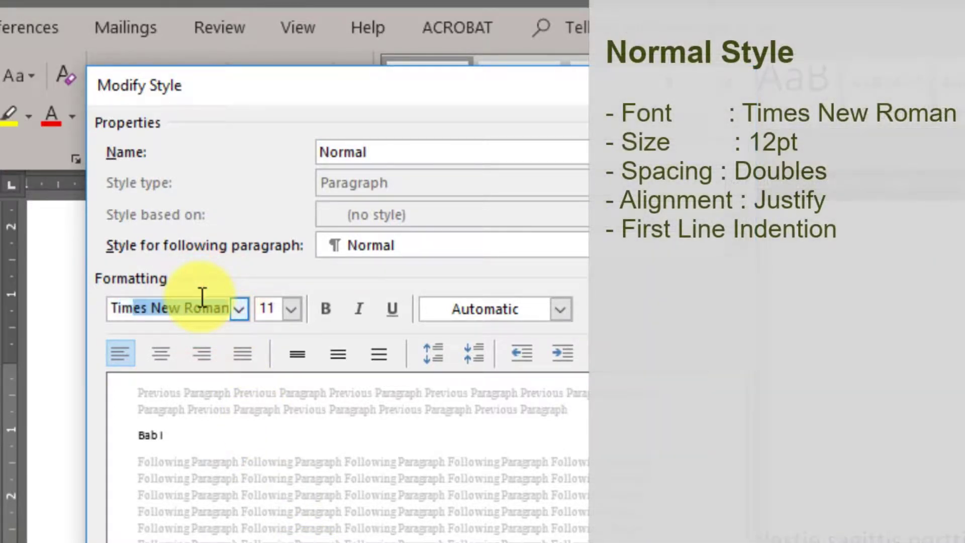
key(Tab)
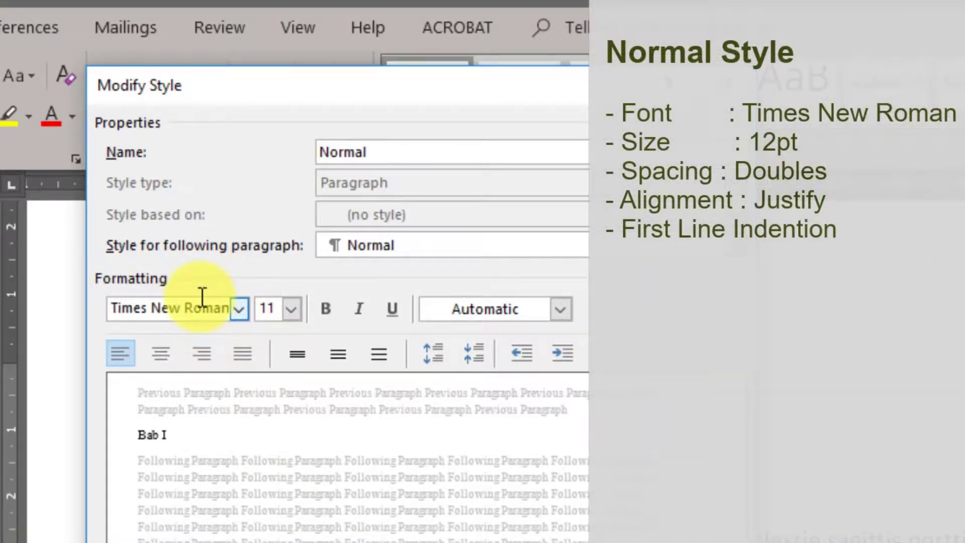
click(290, 309)
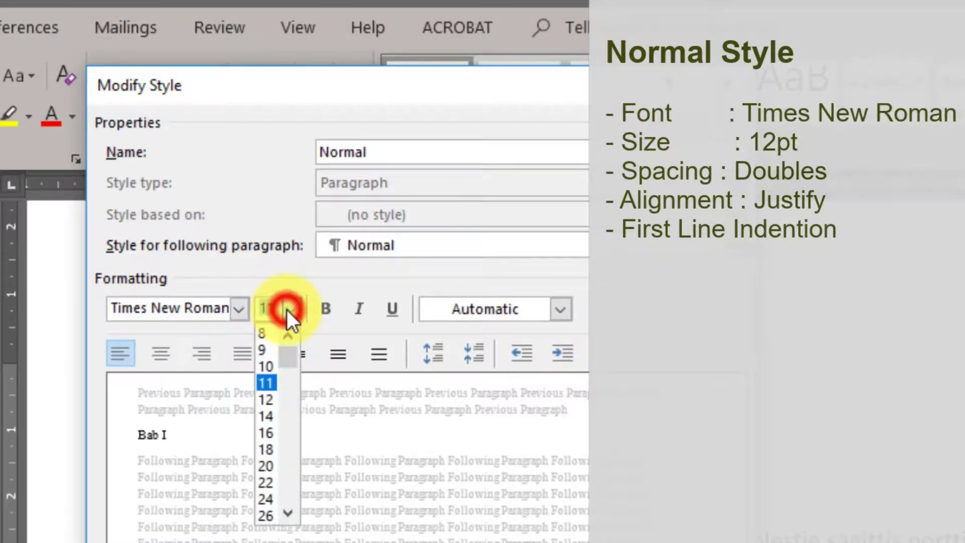
click(274, 398)
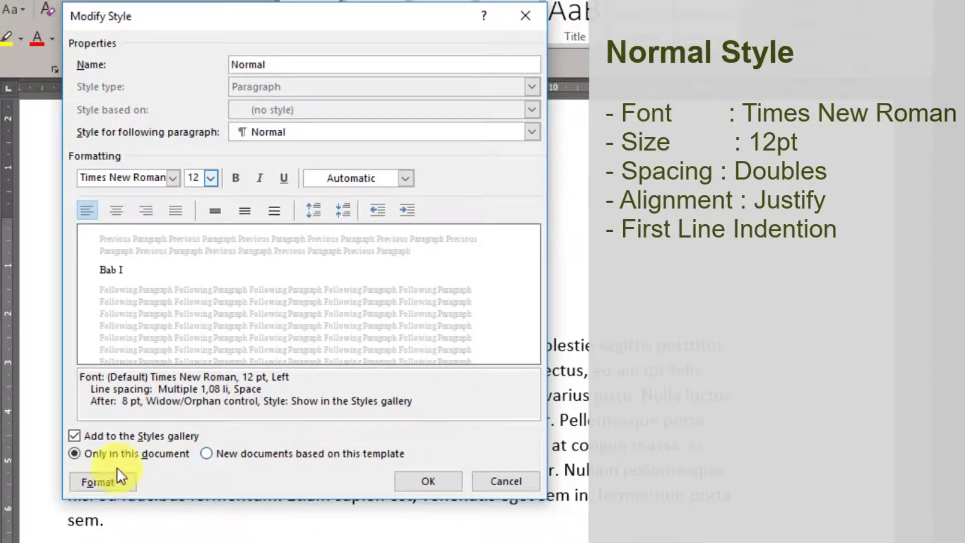
In Normal's Paragraph settings, set First line 1,27 cm, Double line spacing and Justified alignment
click(111, 480)
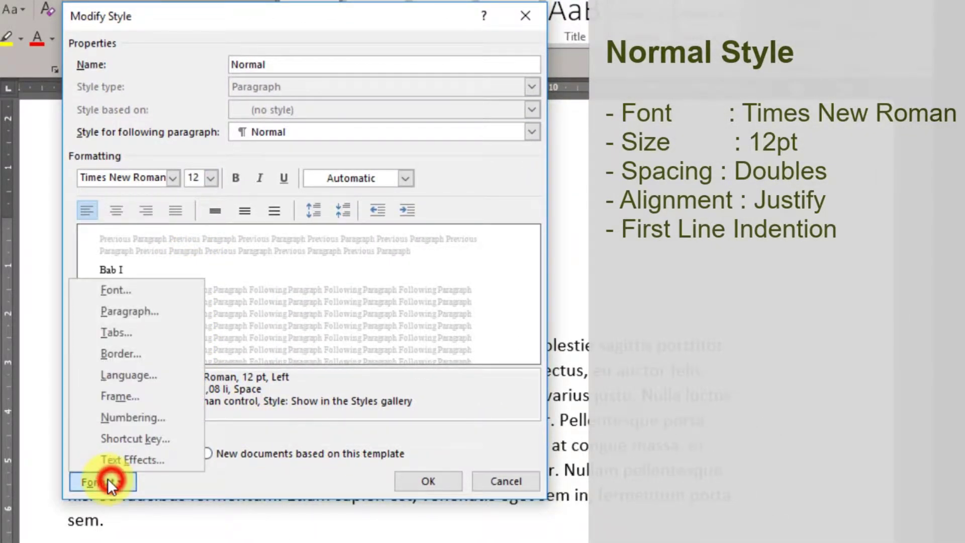
click(155, 308)
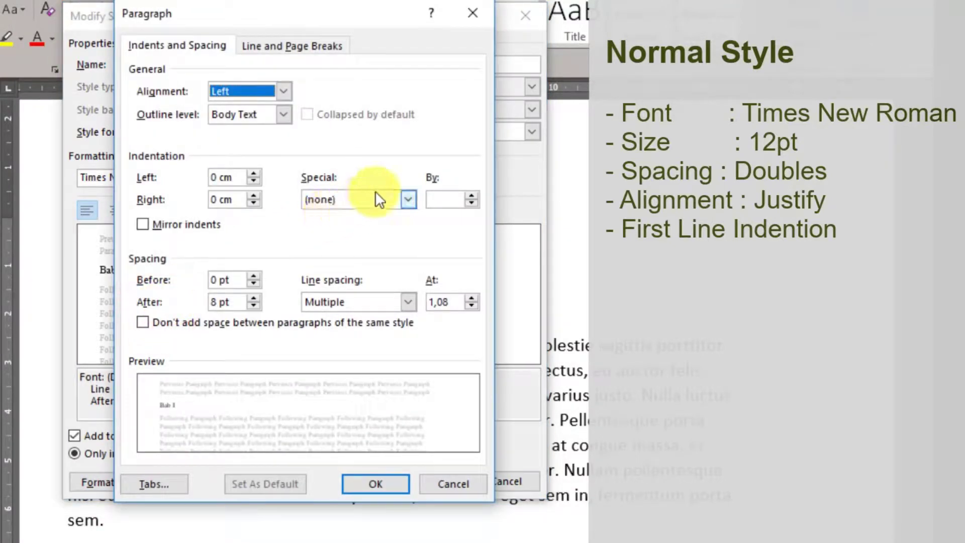
click(375, 197)
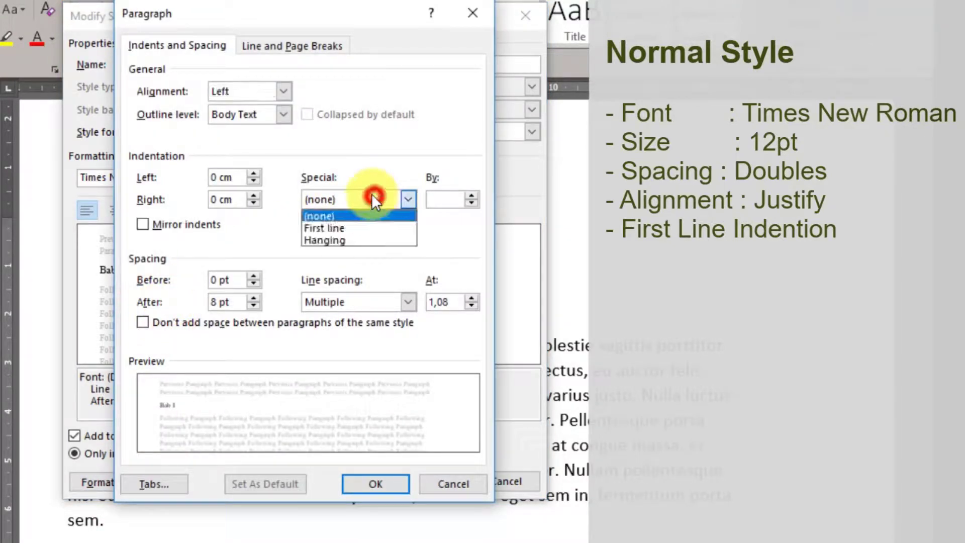
click(340, 224)
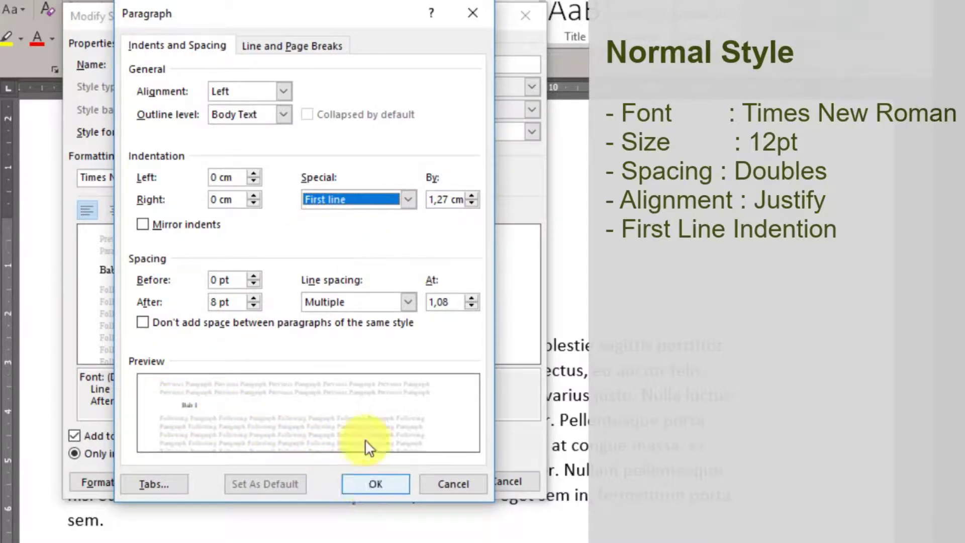
click(407, 302)
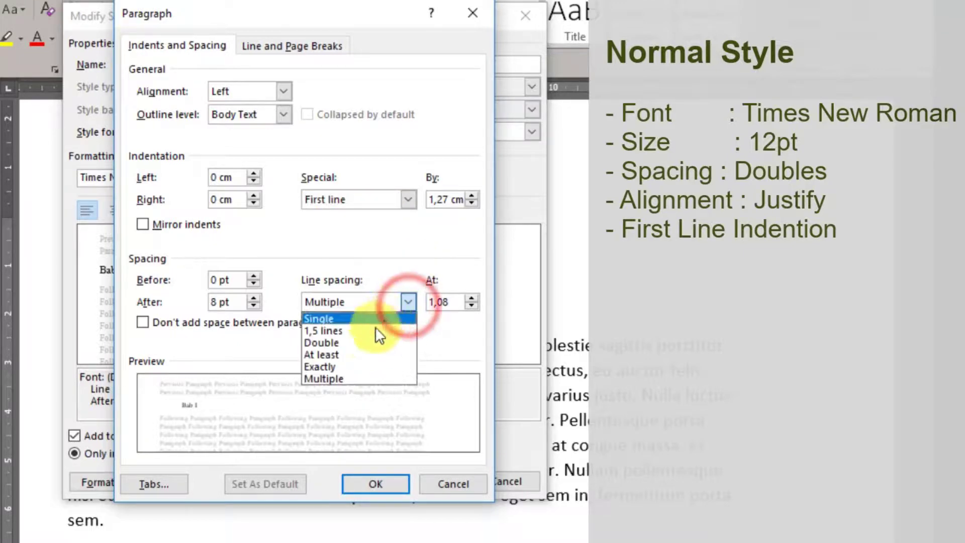
click(358, 344)
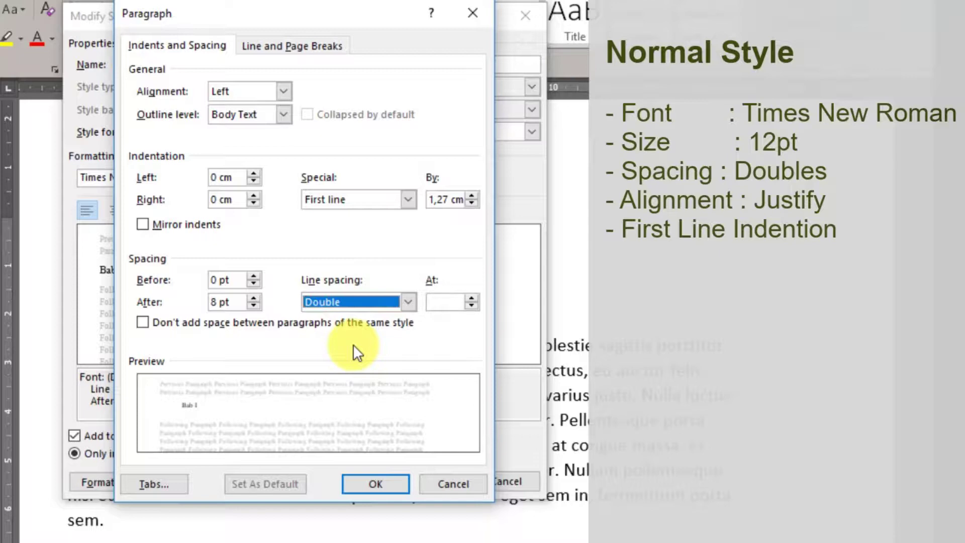
click(285, 93)
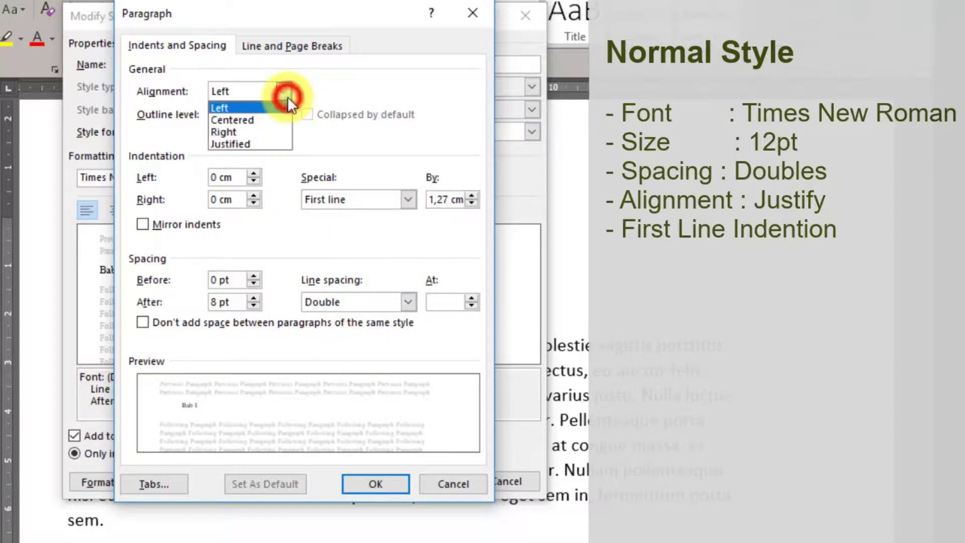
click(260, 144)
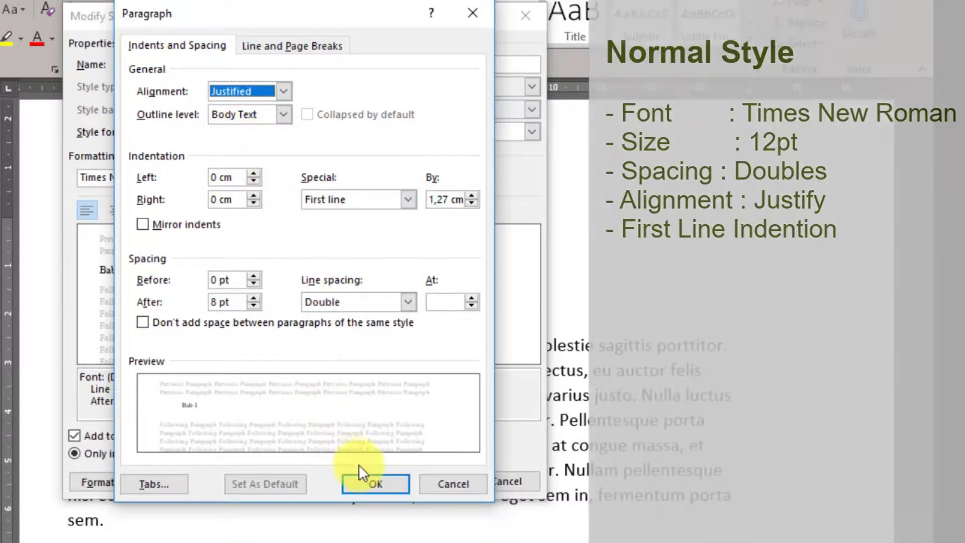
click(367, 483)
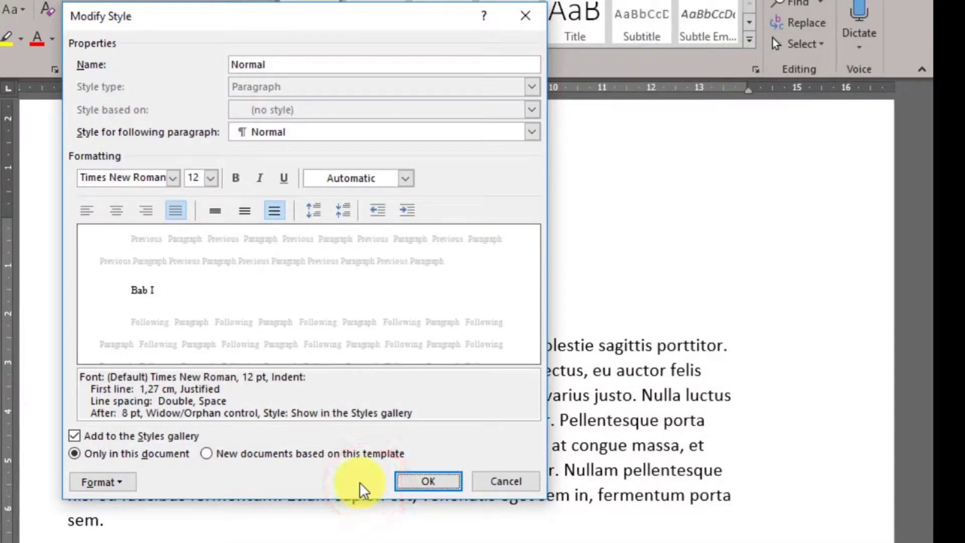
Save the Normal style, select the Bab I line, and open Heading 1's Modify Style dialog
click(421, 482)
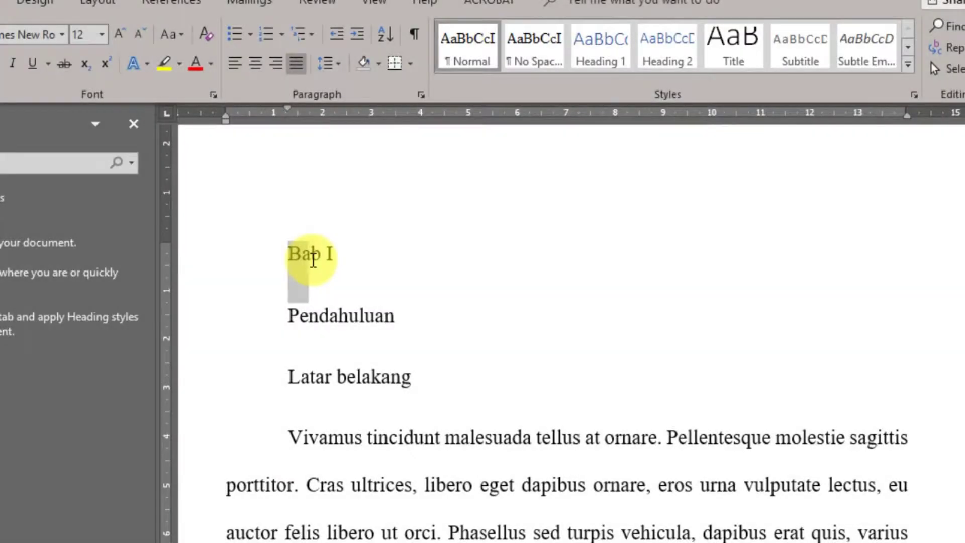
triple_click(313, 259)
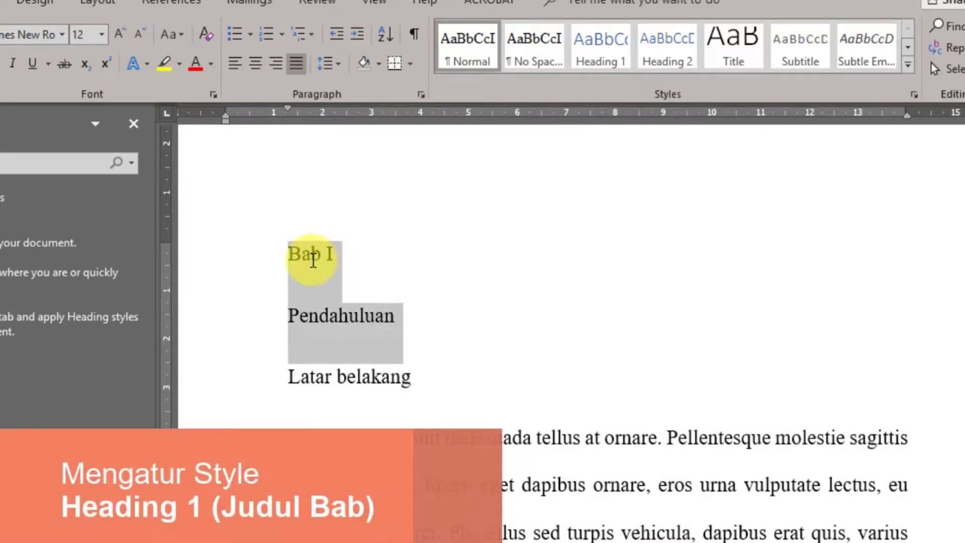
click(610, 61)
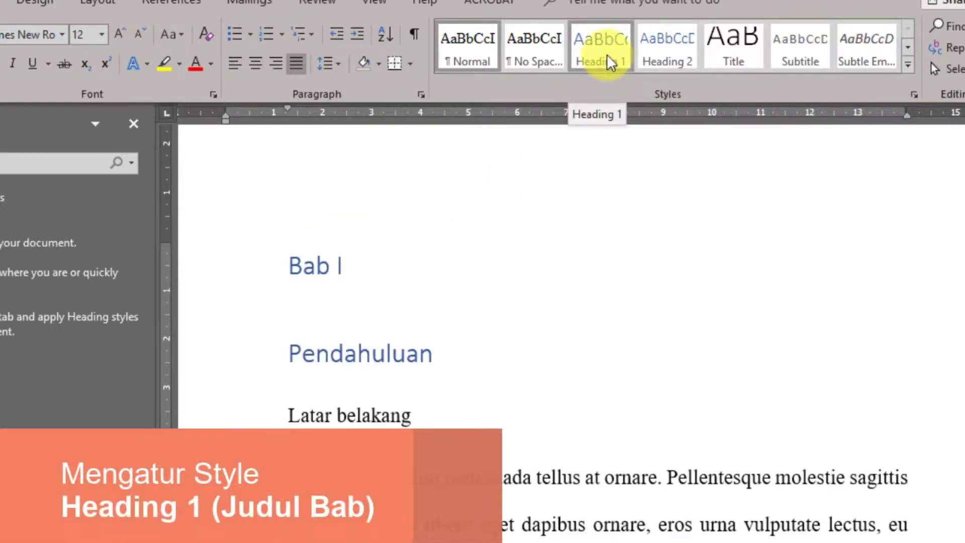
right_click(610, 61)
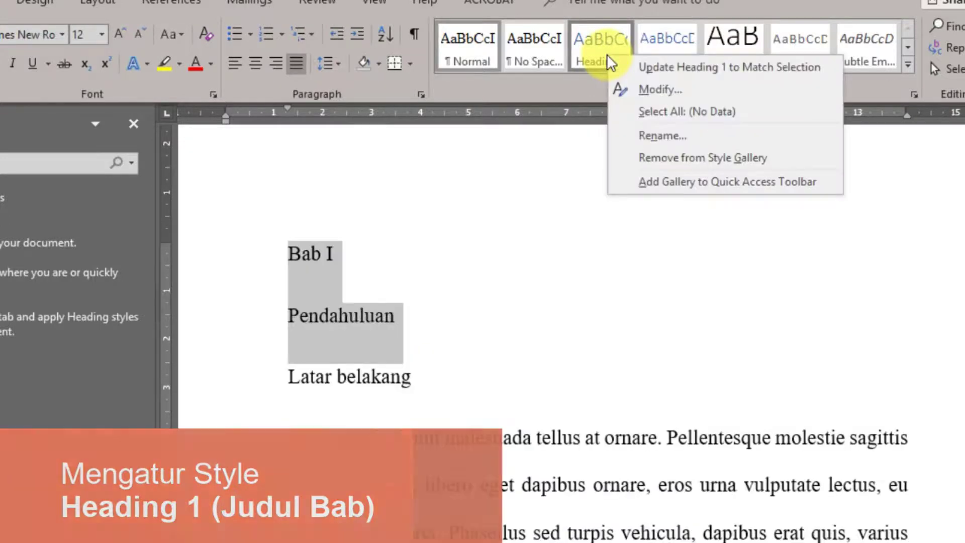
click(648, 89)
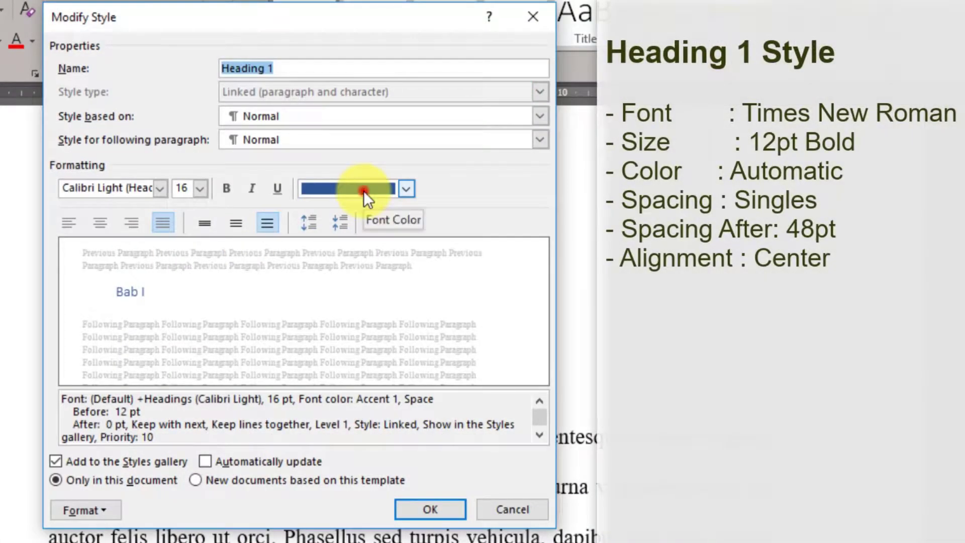
Set Heading 1 to Times New Roman, 12 pt, bold, with Automatic font colour
click(363, 191)
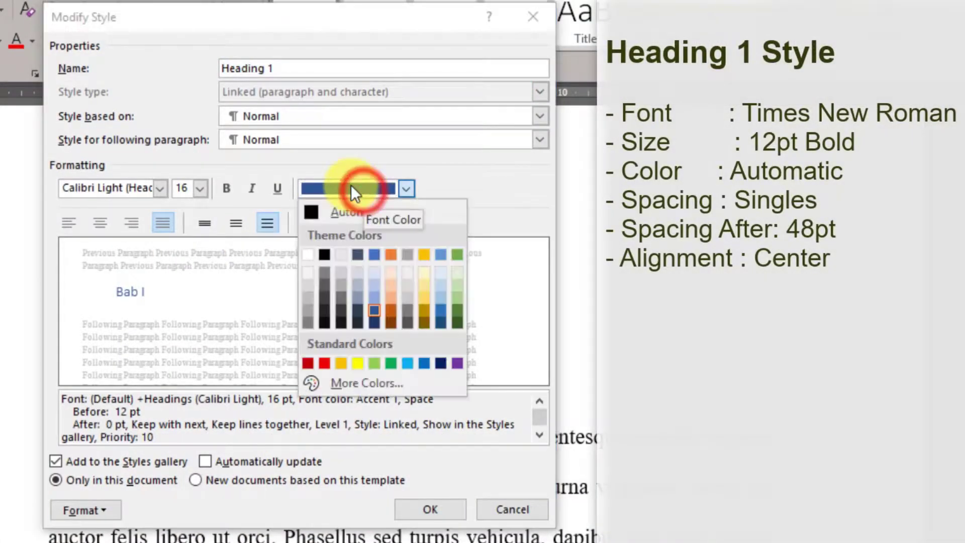
click(333, 209)
click(200, 189)
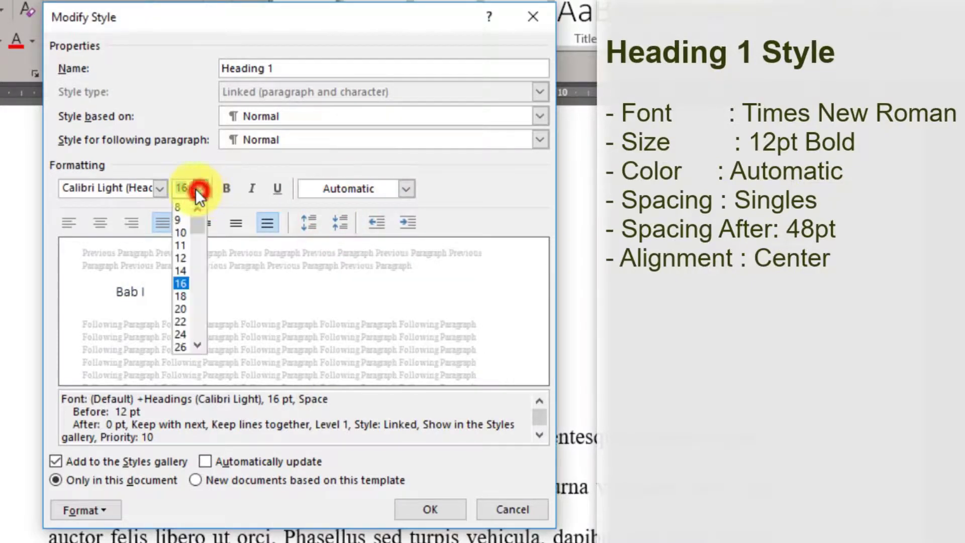
click(187, 258)
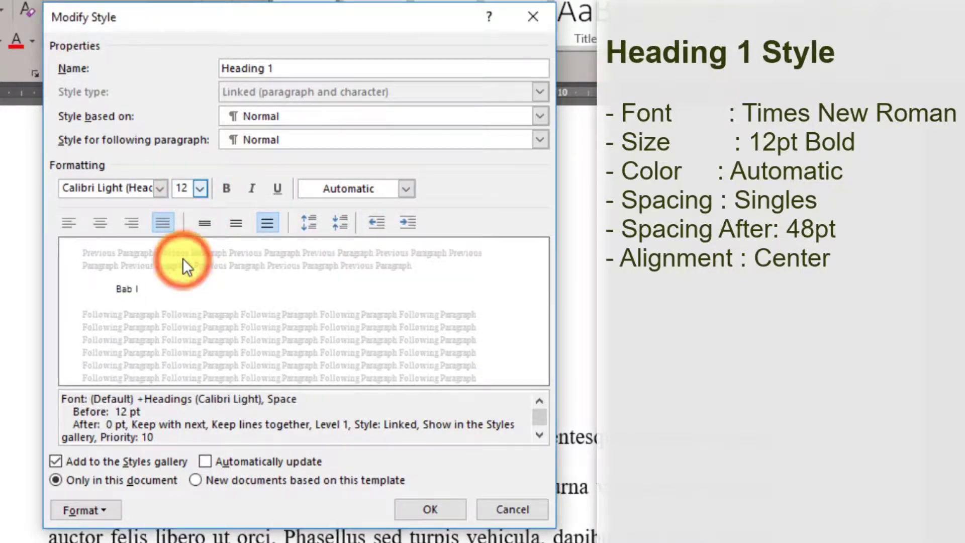
click(225, 187)
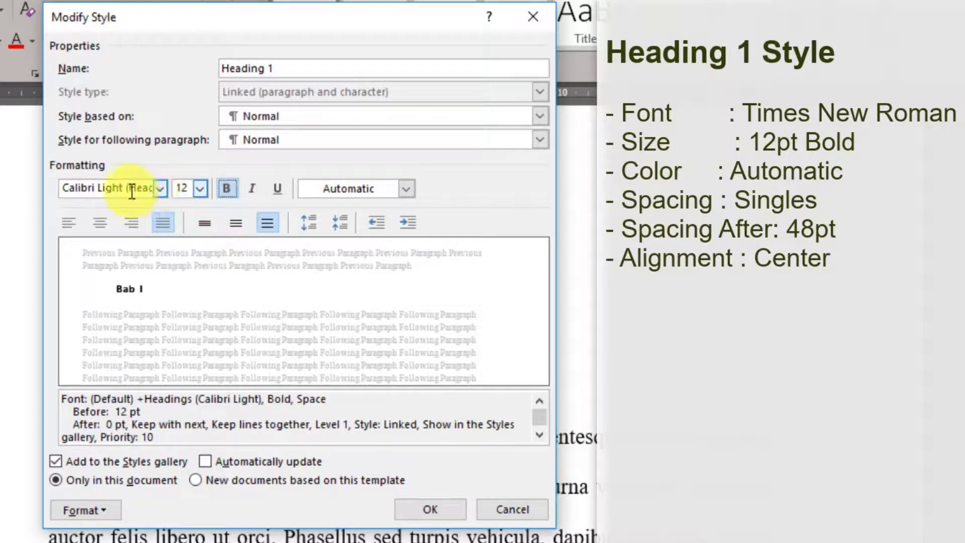
click(161, 191)
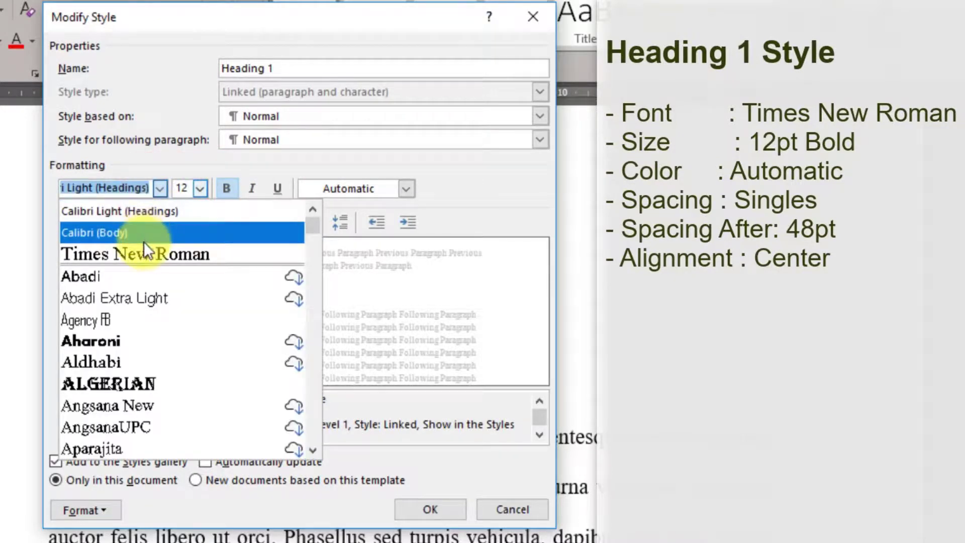
click(141, 251)
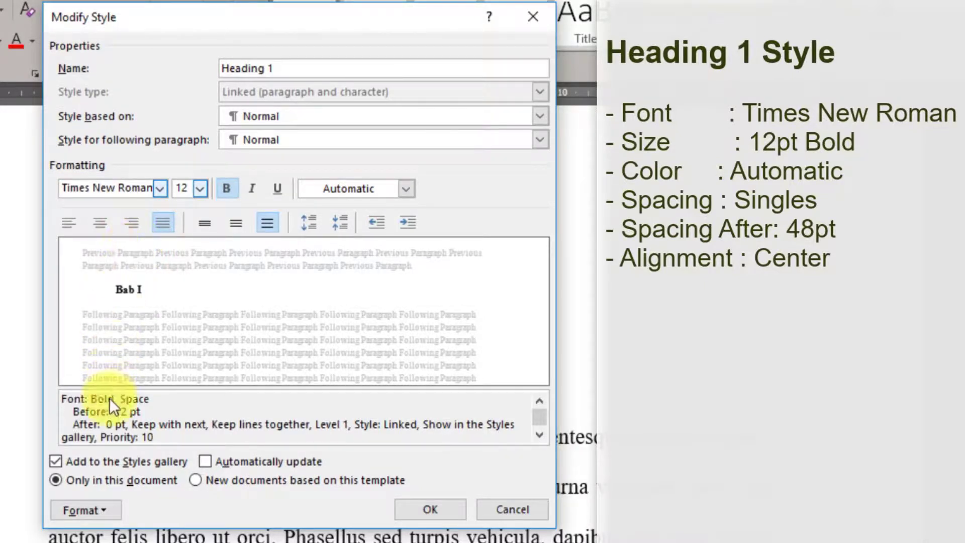
Open Heading 1's Paragraph settings and its alignment list
click(100, 505)
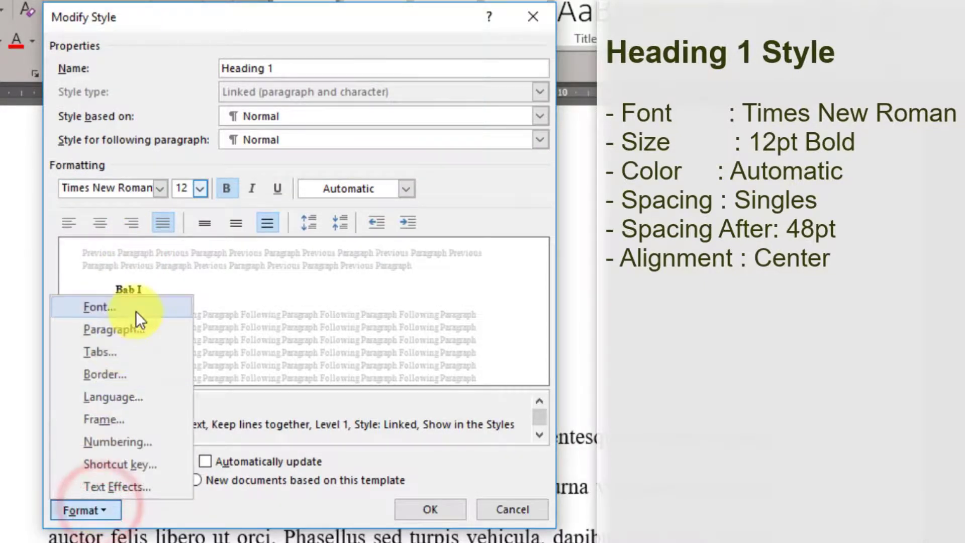
click(128, 330)
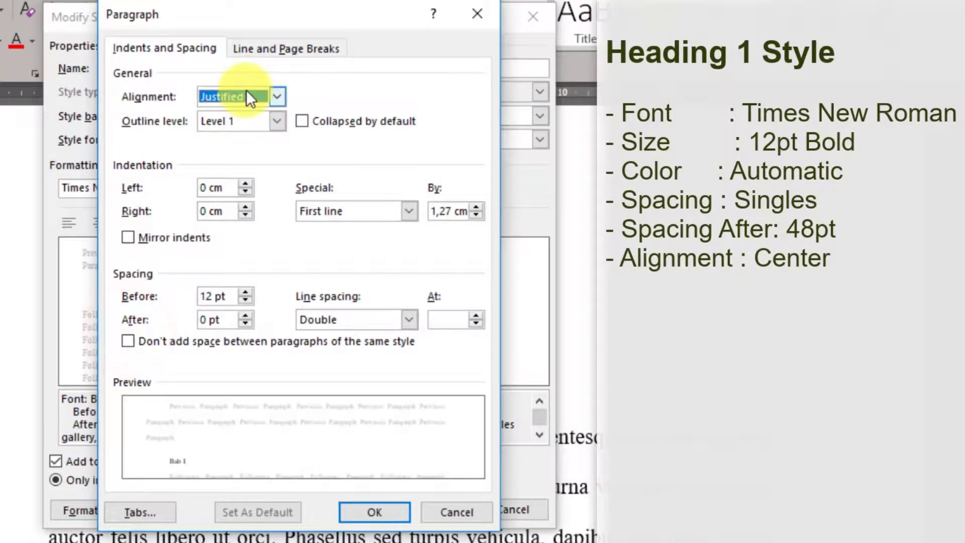
click(261, 97)
Center Heading 1, remove the first-line indent, and set spacing 0 pt before, 48 pt after
click(239, 126)
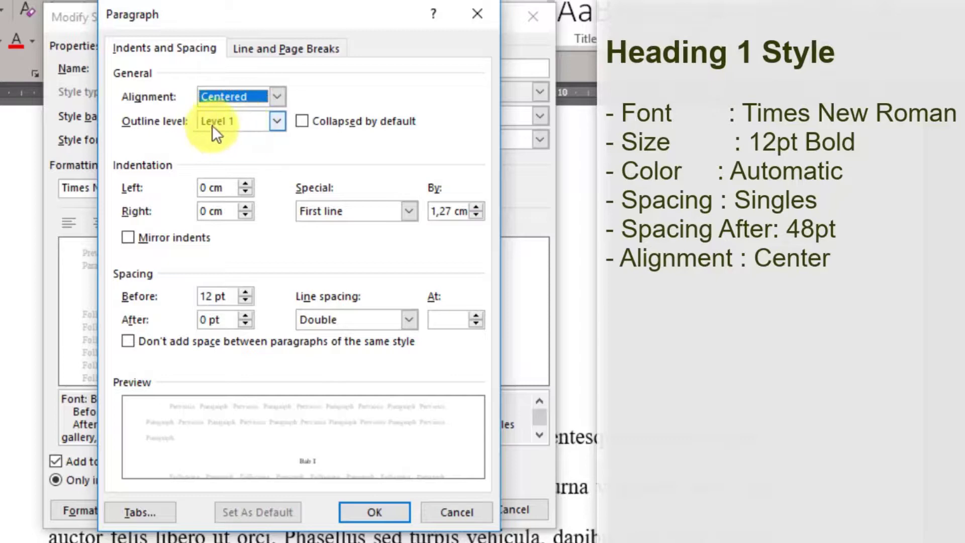
click(345, 212)
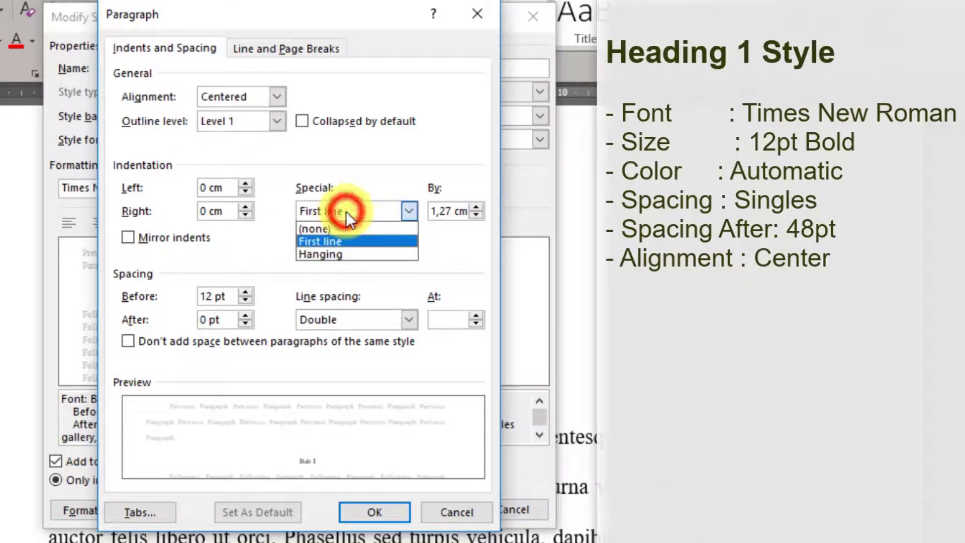
click(339, 229)
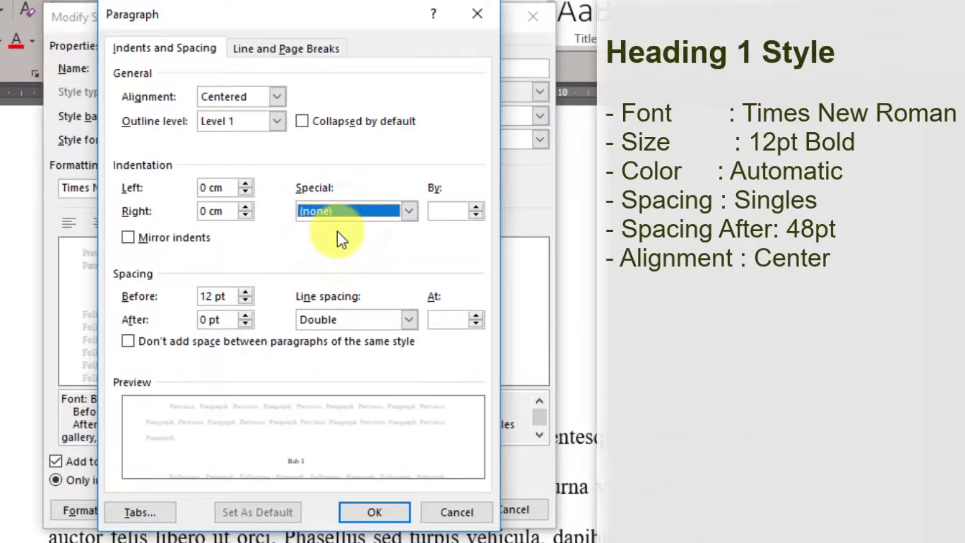
drag(233, 297, 171, 297)
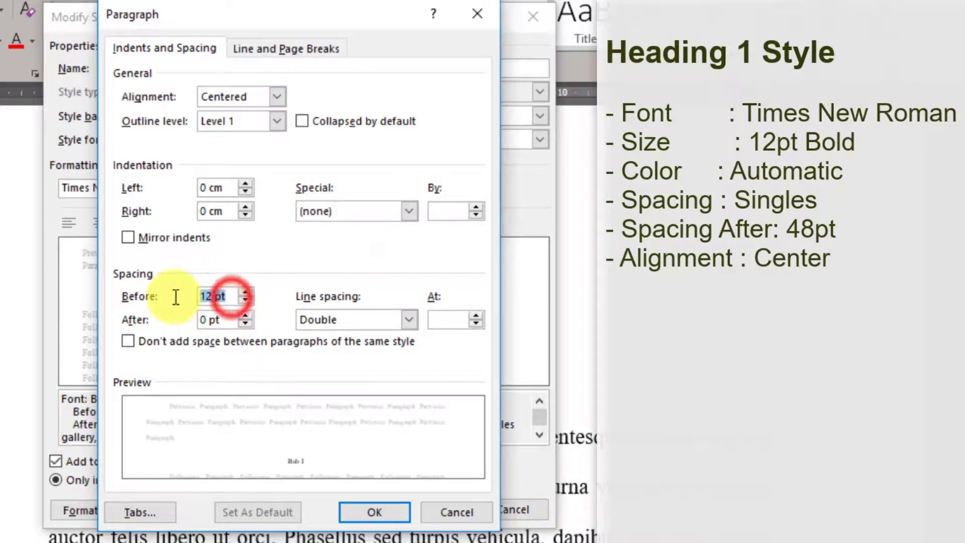
text(0)
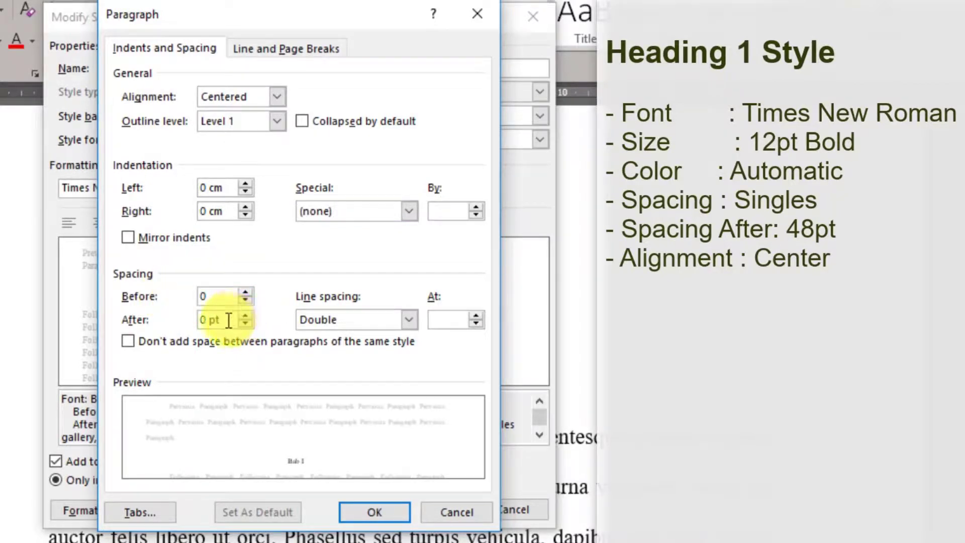
drag(225, 320, 182, 325)
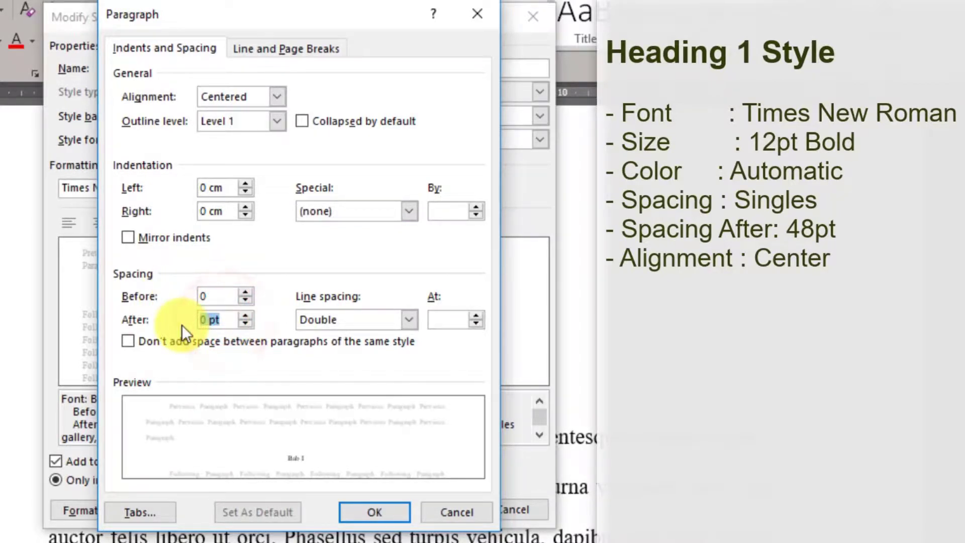
text(48)
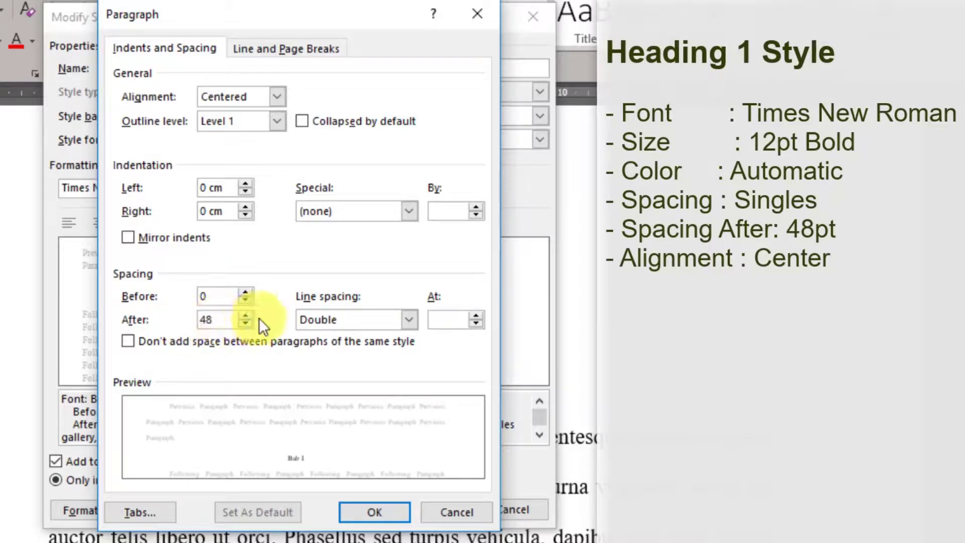
Set single line spacing and save the Heading 1 paragraph and style changes
click(369, 321)
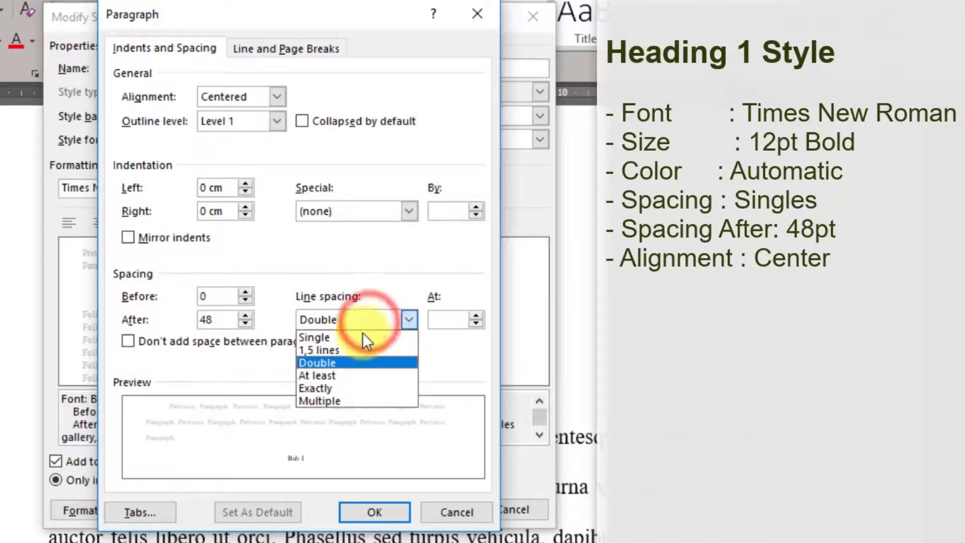
click(358, 337)
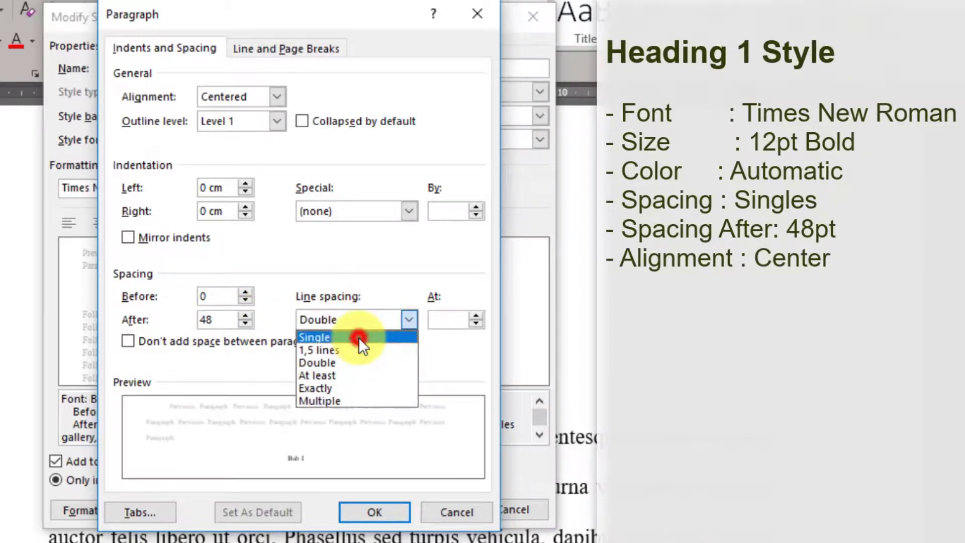
click(250, 316)
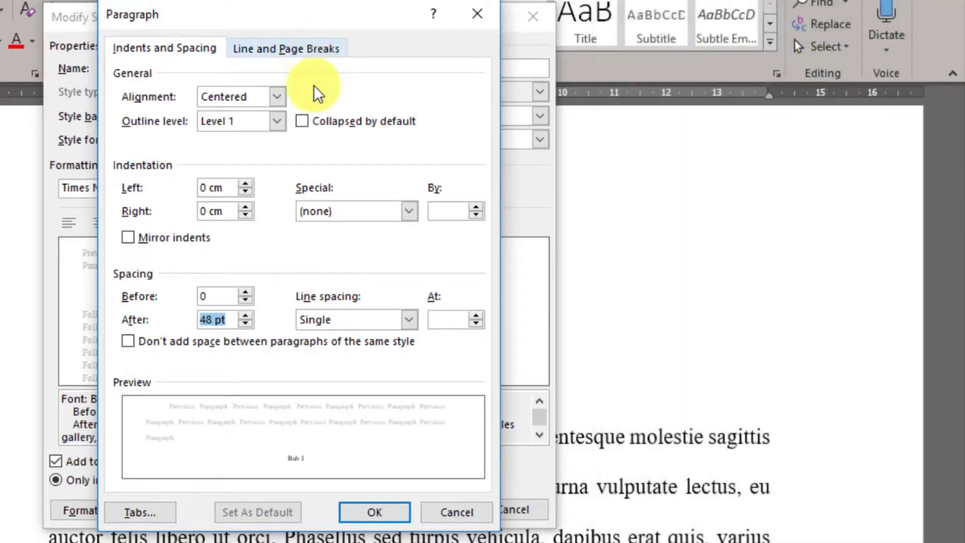
click(372, 513)
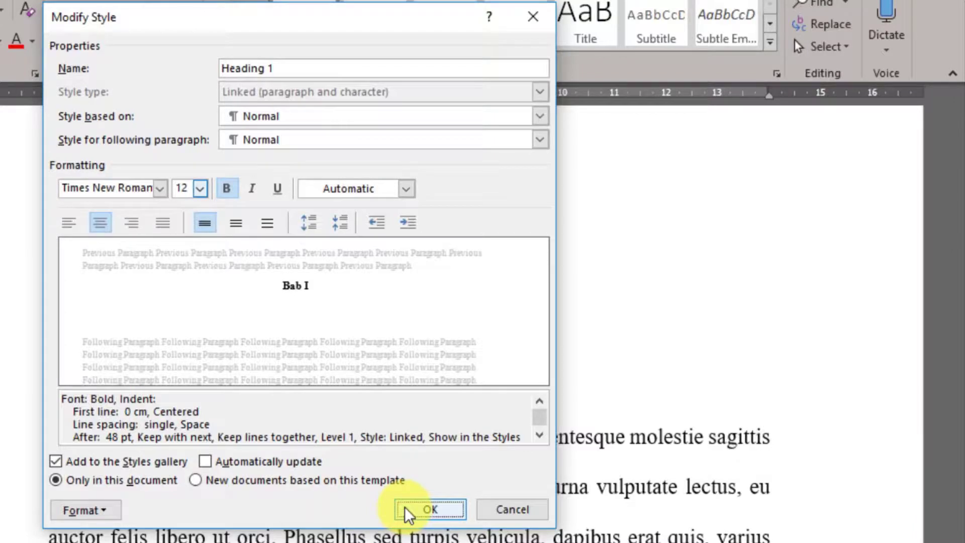
click(408, 512)
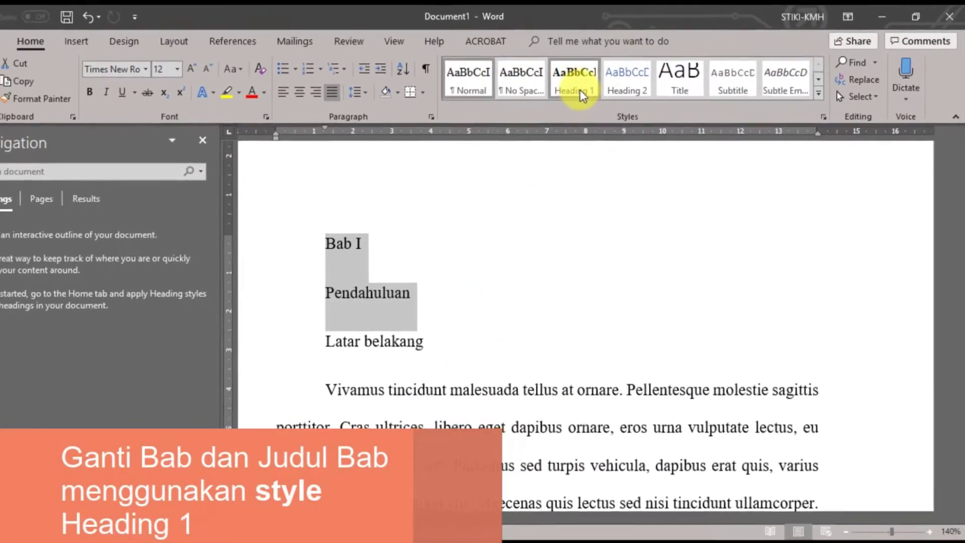
Apply Heading 1 to Bab I and Pendahuluan, then put the cursor at the end of Bab I
click(591, 94)
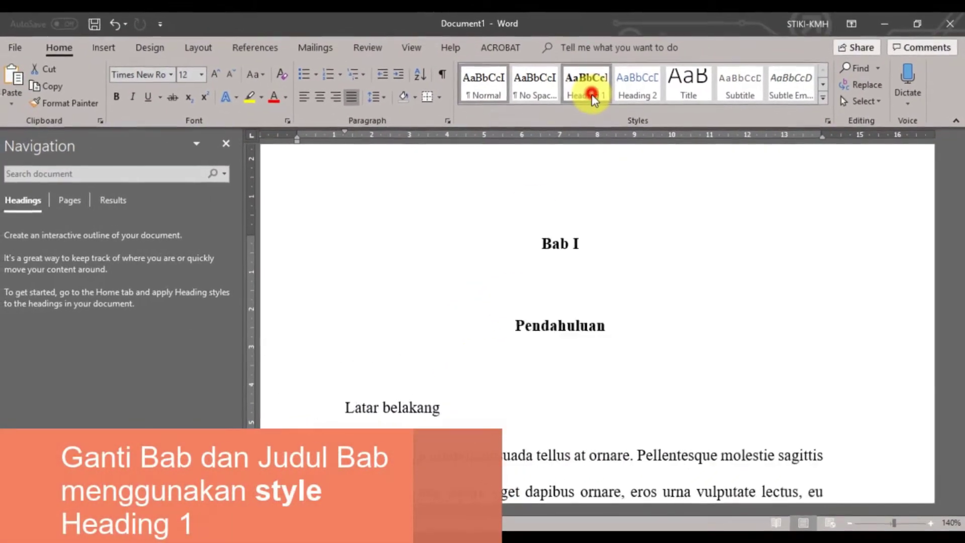
click(592, 95)
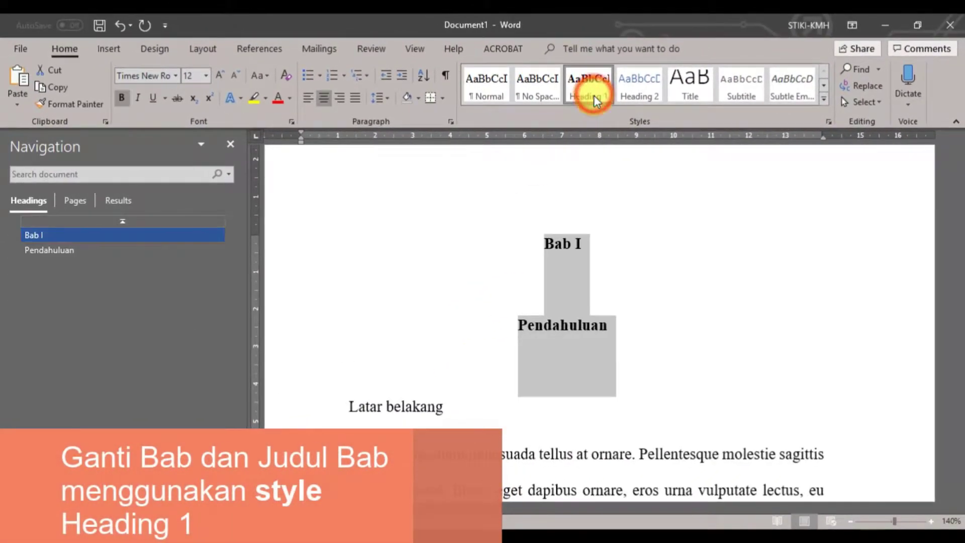
click(562, 262)
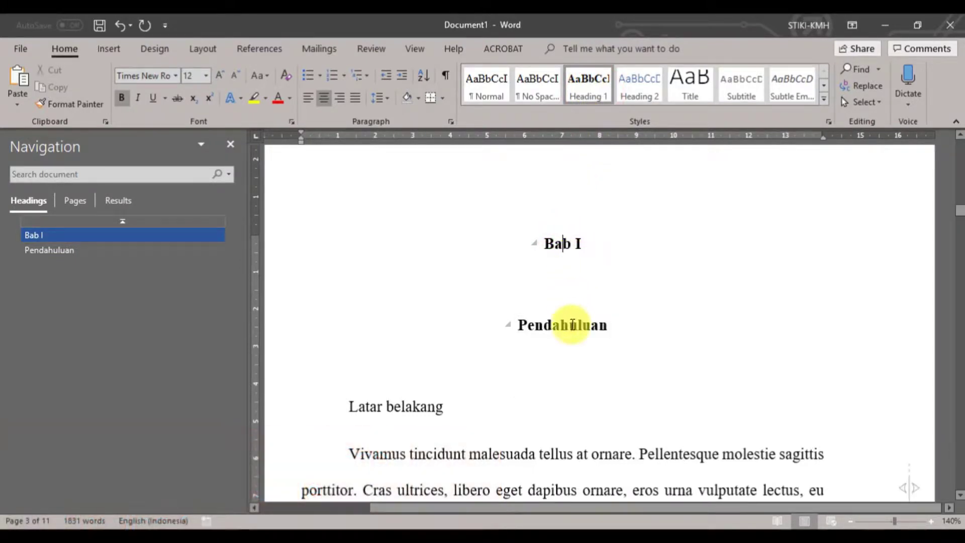
click(603, 239)
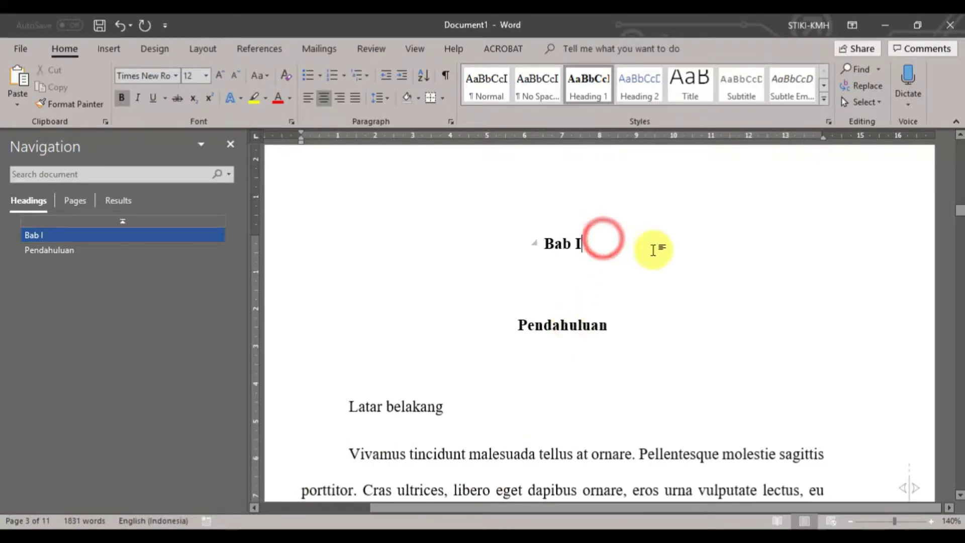
click(653, 249)
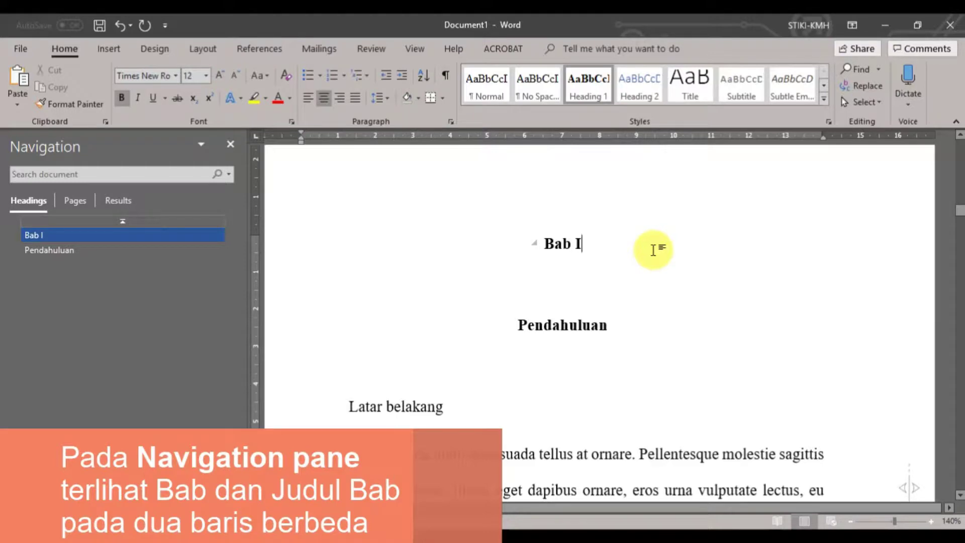
click(653, 250)
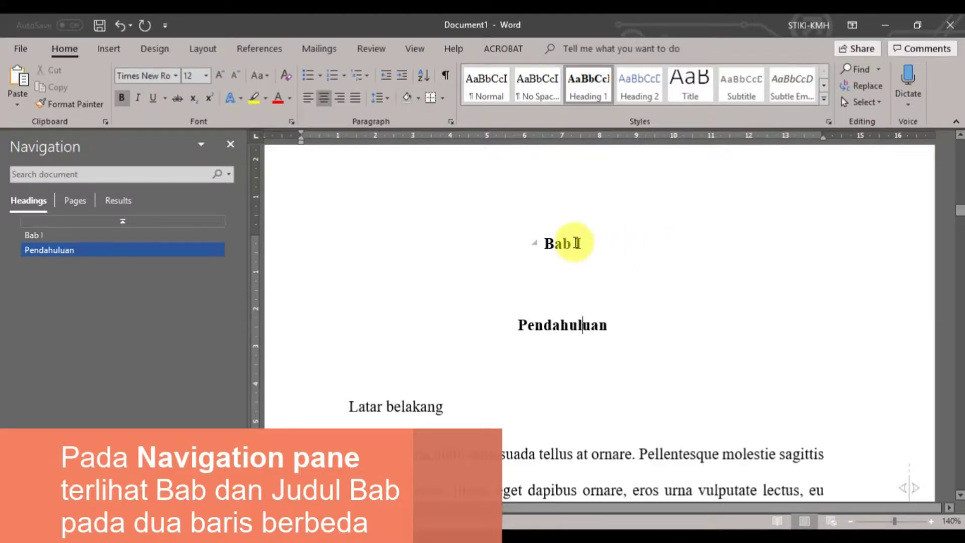
click(550, 245)
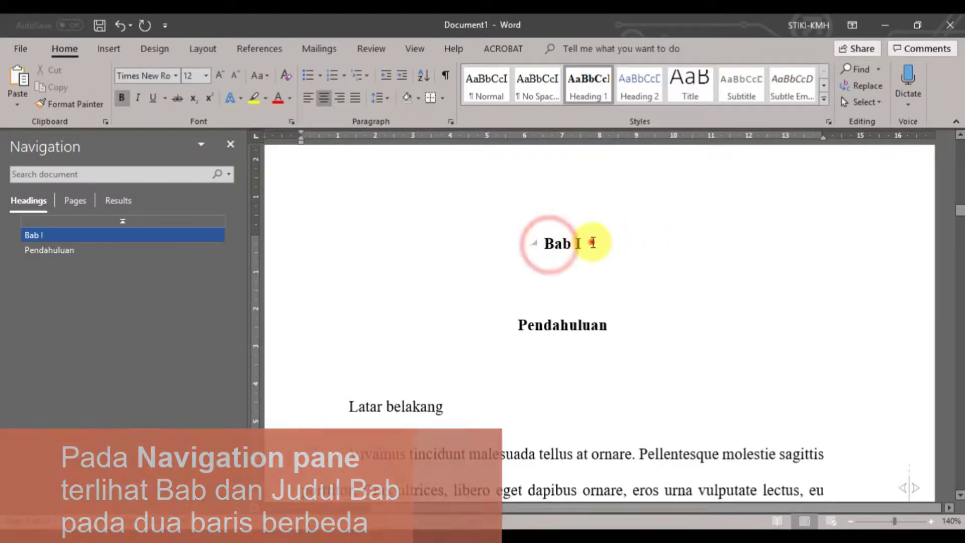
click(593, 243)
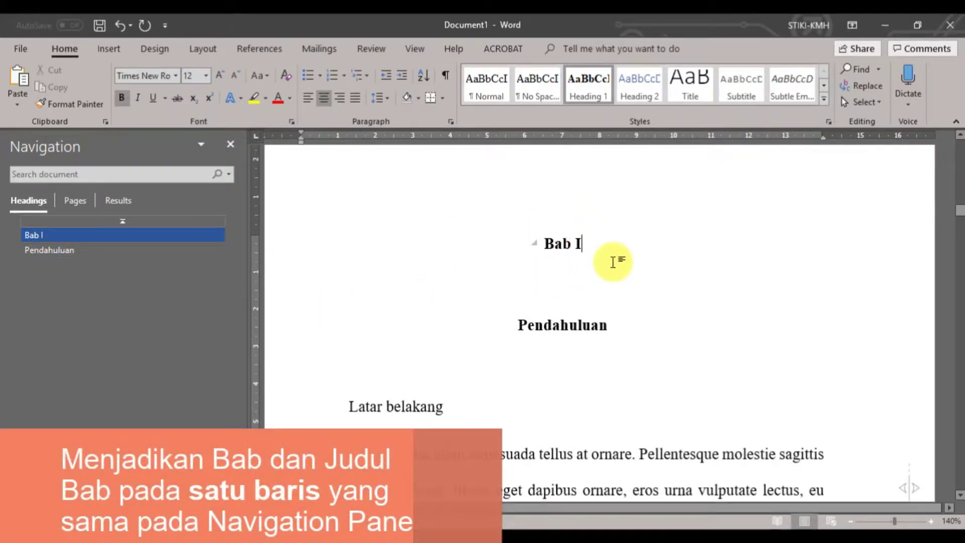
Join Pendahuluan onto the Bab I line, then split it back with a Shift+Enter line break
key(Delete)
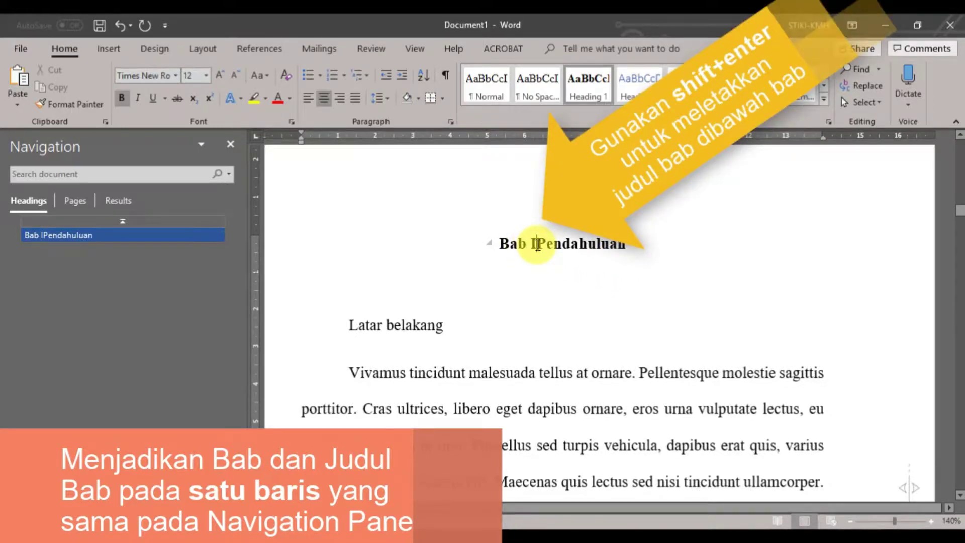
key(shift+Return)
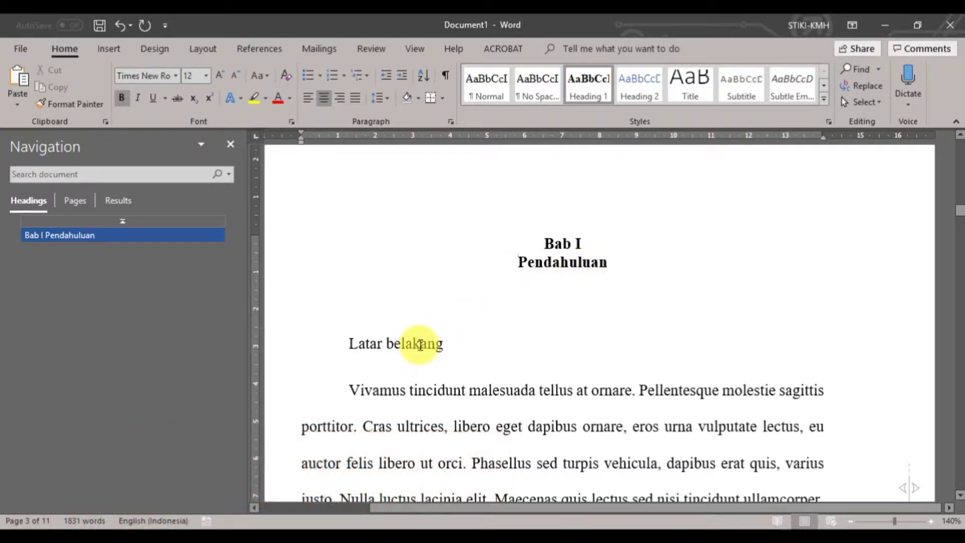
click(420, 344)
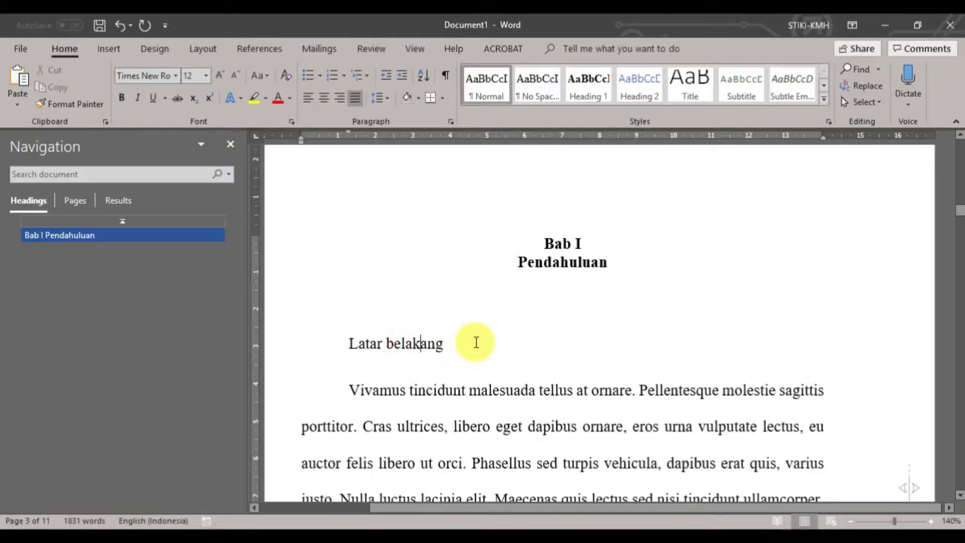
In Modify Style for Heading 2, set Times New Roman, 12 pt, Automatic colour
right_click(636, 93)
click(649, 107)
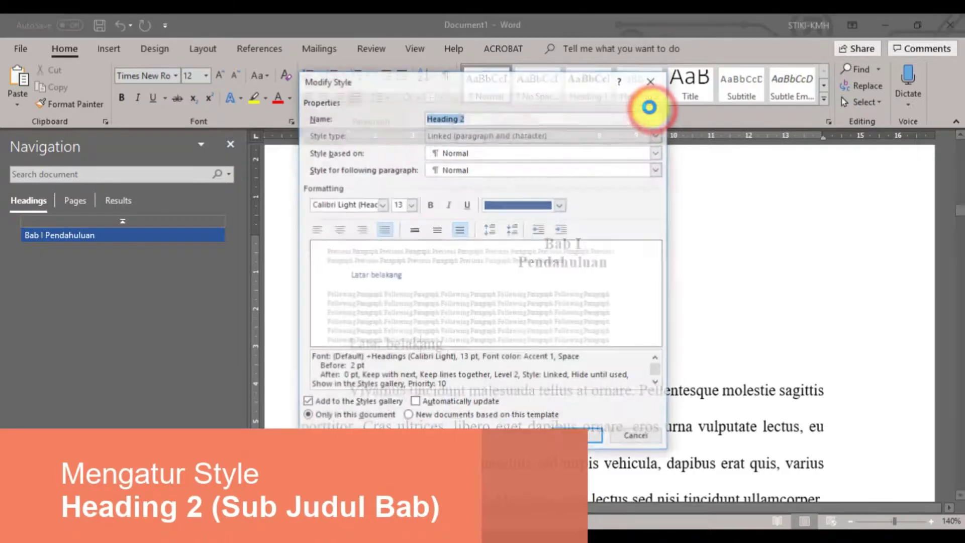
click(412, 205)
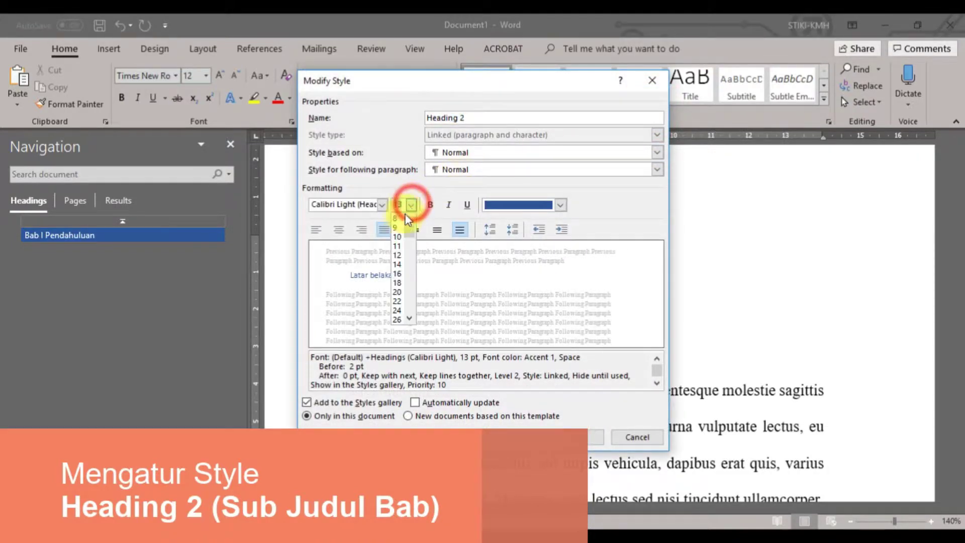
click(398, 255)
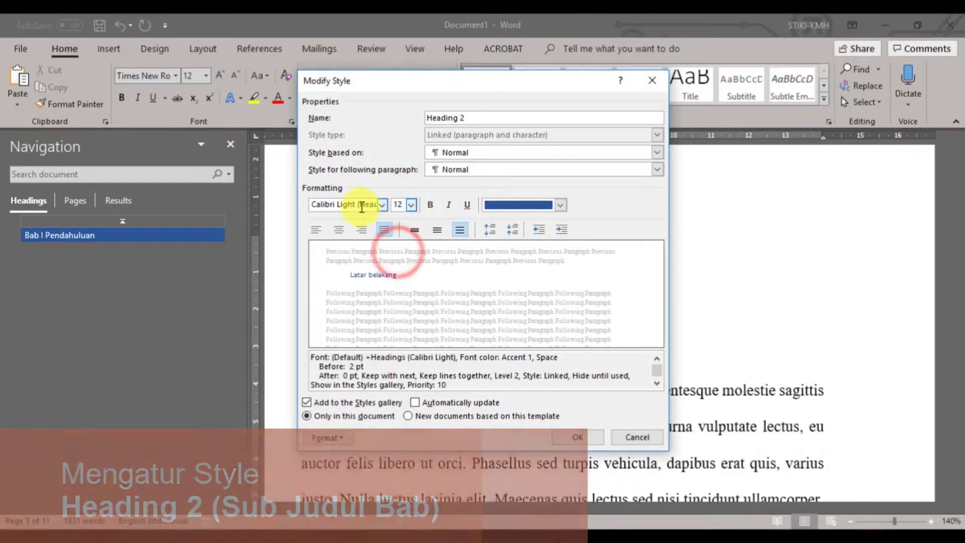
triple_click(356, 205)
text(Times New Roman)
key(Tab)
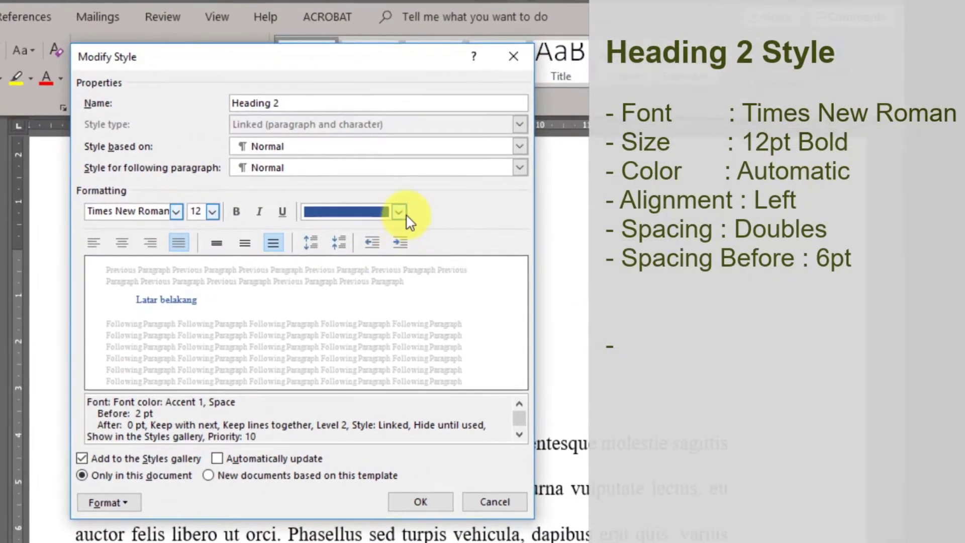
click(402, 213)
click(383, 228)
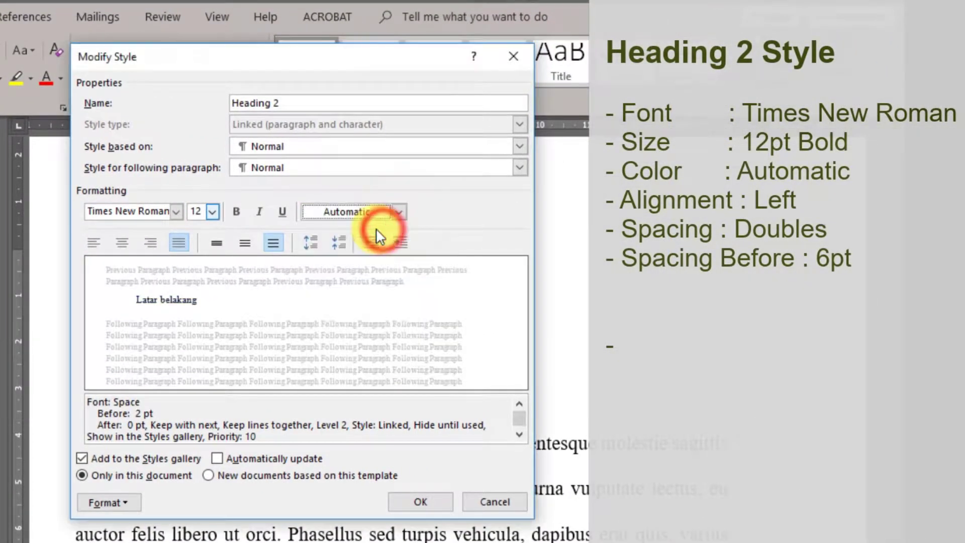
click(108, 502)
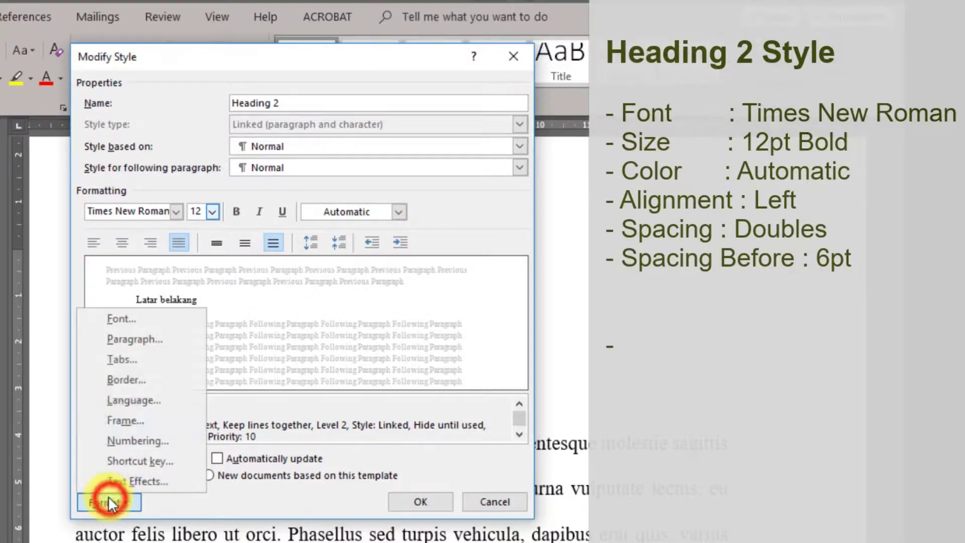
Give the Heading 2 paragraph left alignment, no first-line indent and 6 pt spacing before
click(131, 342)
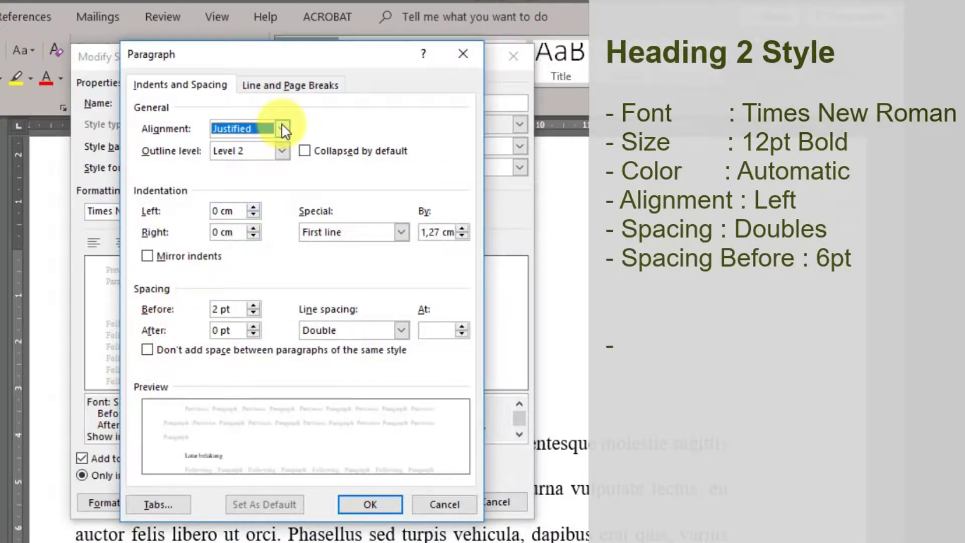
click(284, 130)
click(263, 142)
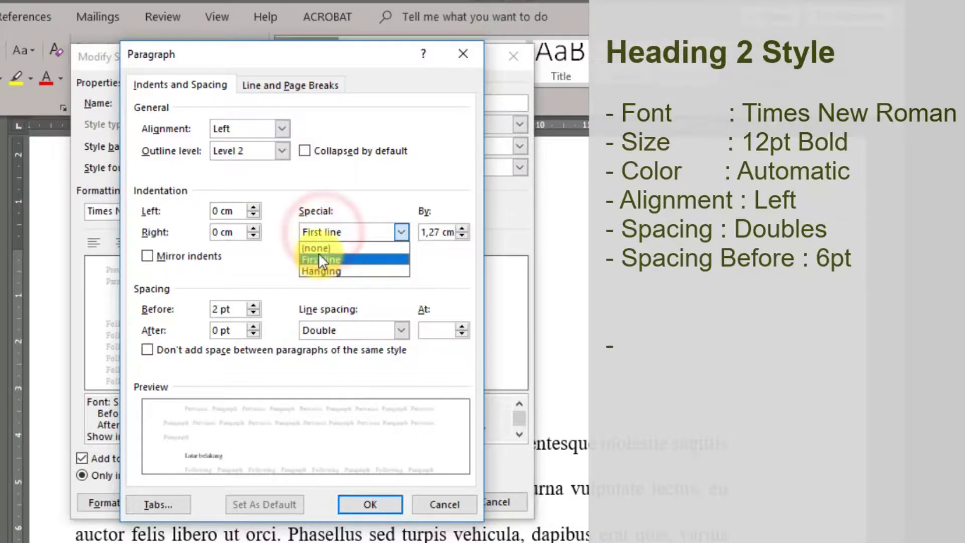
click(318, 248)
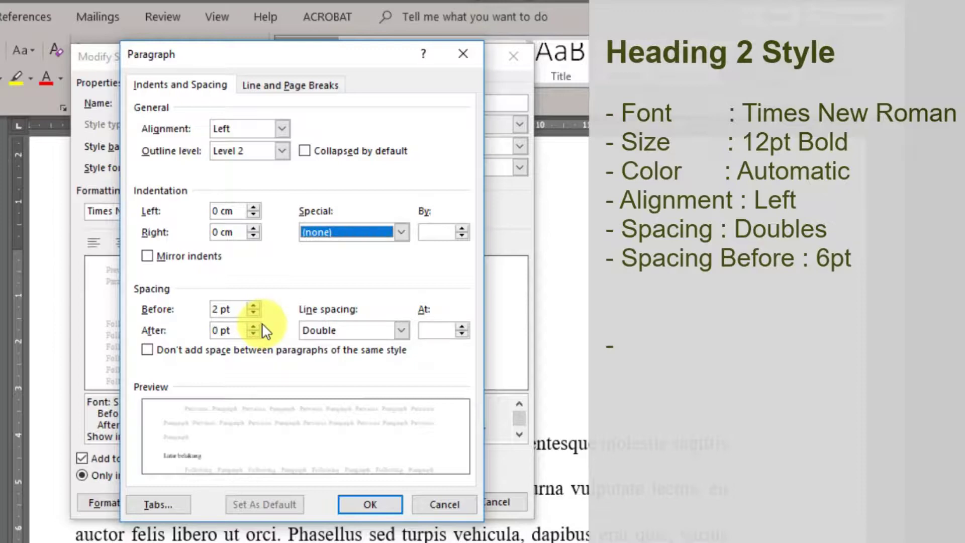
click(254, 305)
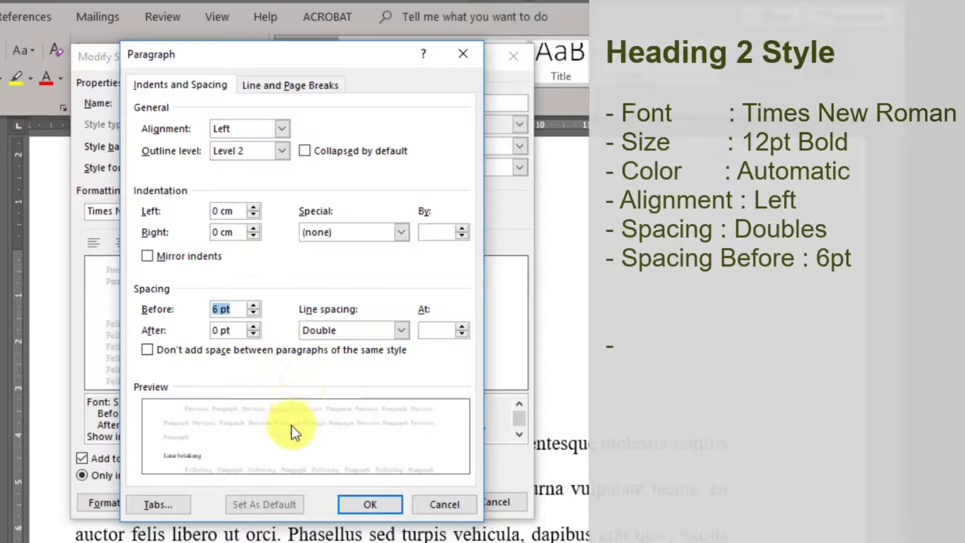
click(360, 500)
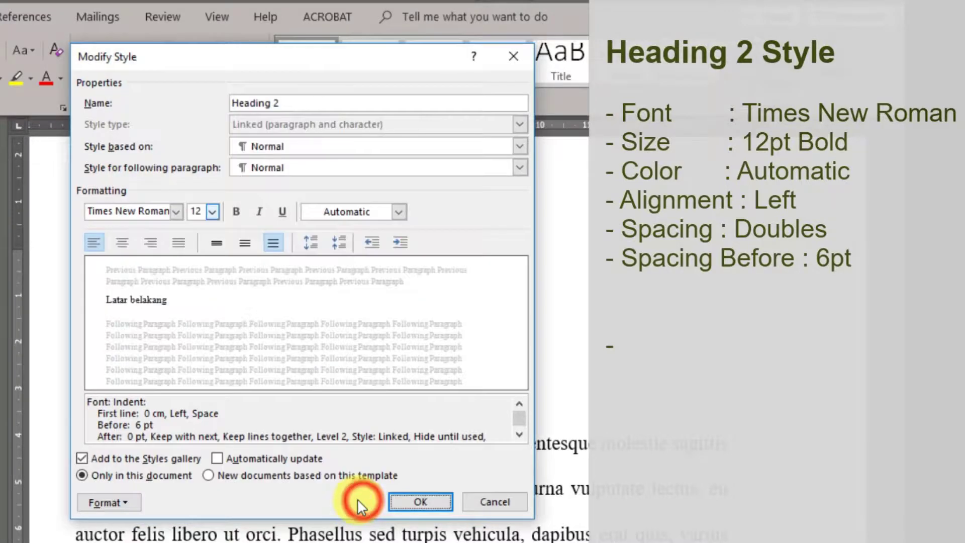
Make the Heading 2 style bold, save it, and apply it to Latar belakang
click(238, 211)
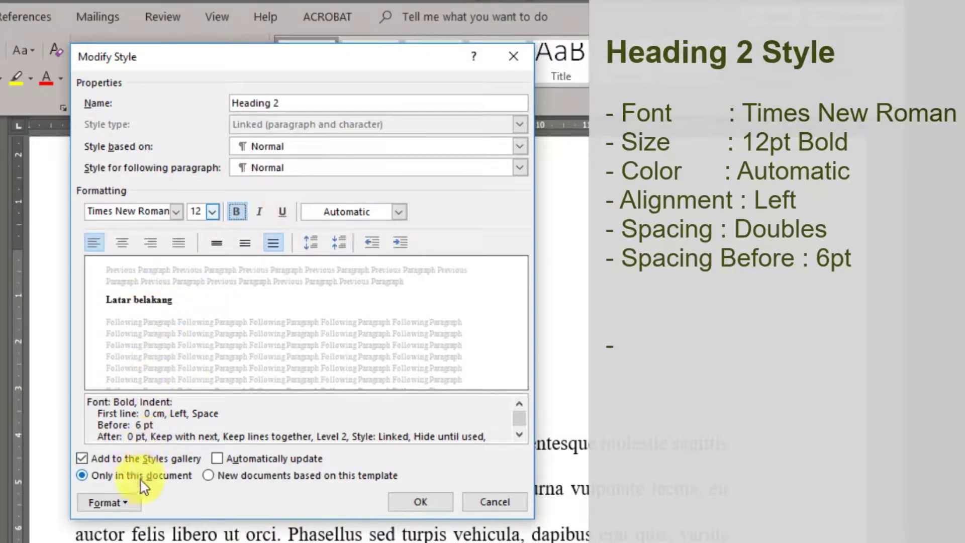
click(407, 502)
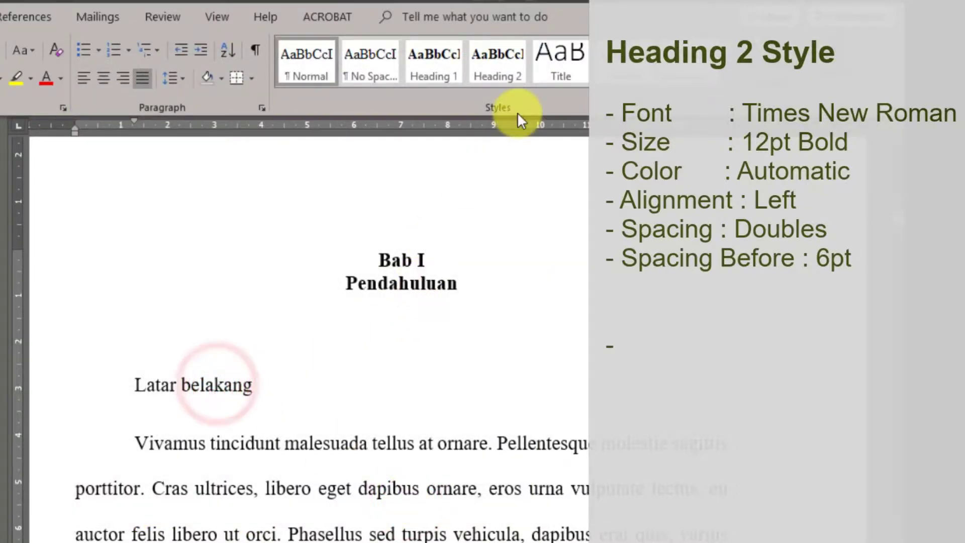
click(491, 60)
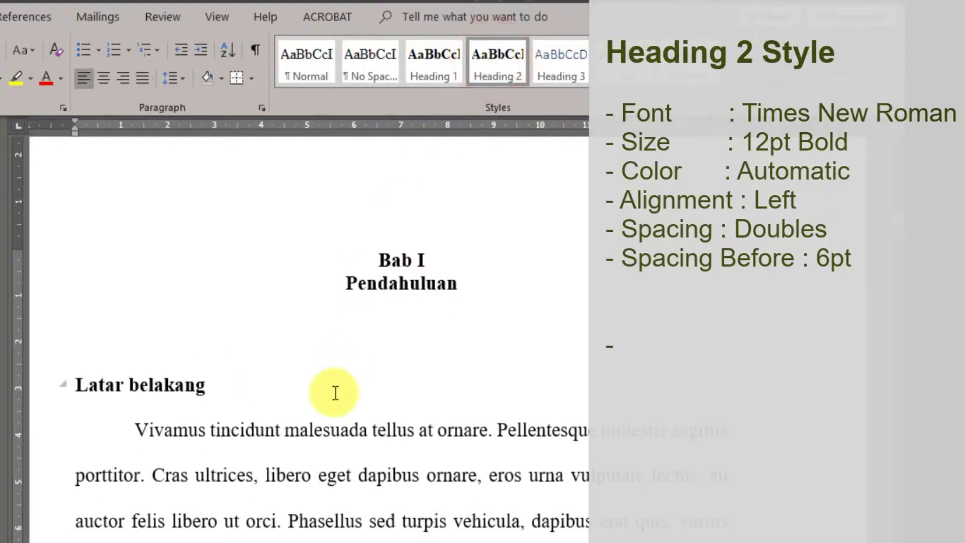
Apply Heading 2 to the Rumusan masalah subheading
scroll(335, 393, down, 1)
scroll(336, 393, down, 4)
scroll(336, 393, down, 5)
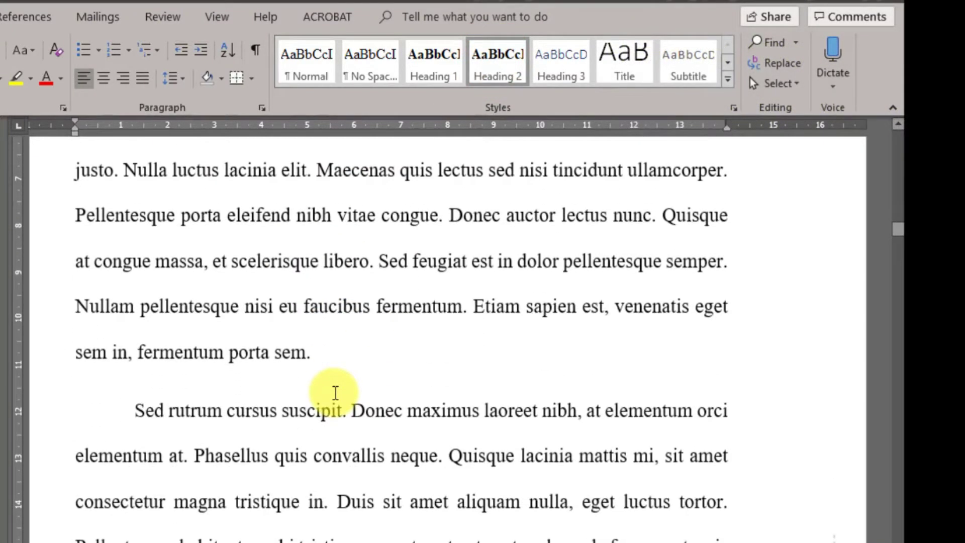
scroll(336, 393, down, 7)
scroll(335, 393, down, 1)
scroll(335, 393, down, 5)
scroll(335, 393, down, 2)
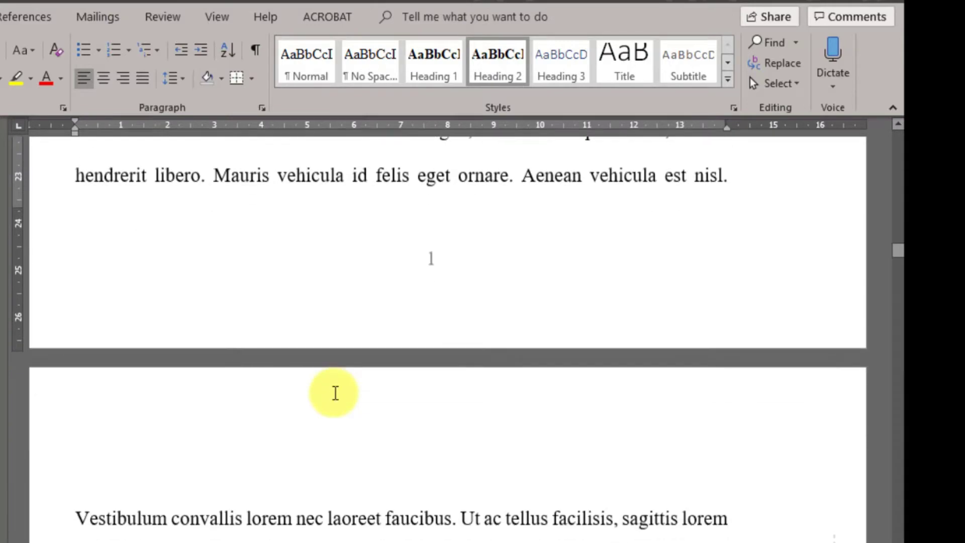
scroll(336, 393, down, 6)
scroll(336, 393, down, 1)
scroll(335, 393, down, 5)
scroll(335, 393, down, 5)
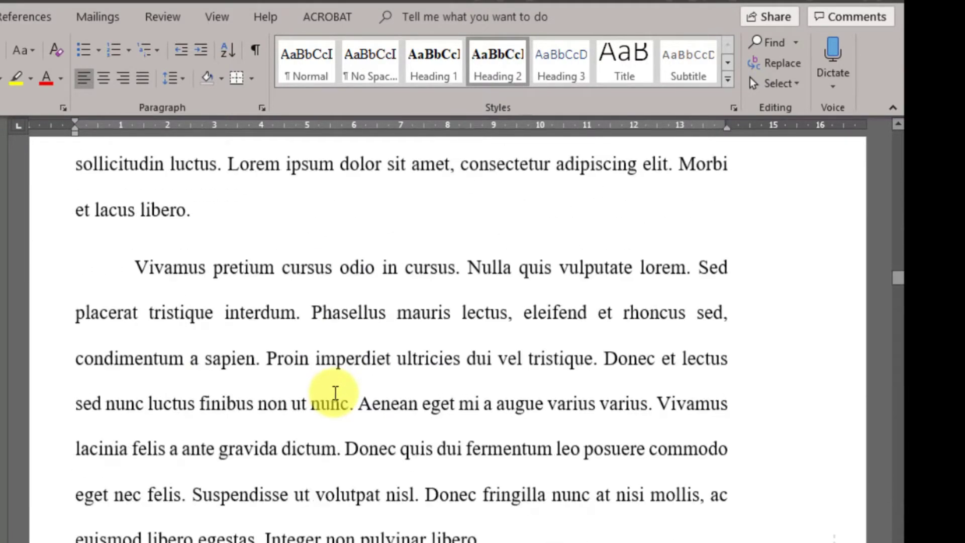
scroll(336, 393, down, 5)
scroll(335, 393, down, 5)
scroll(334, 395, down, 3)
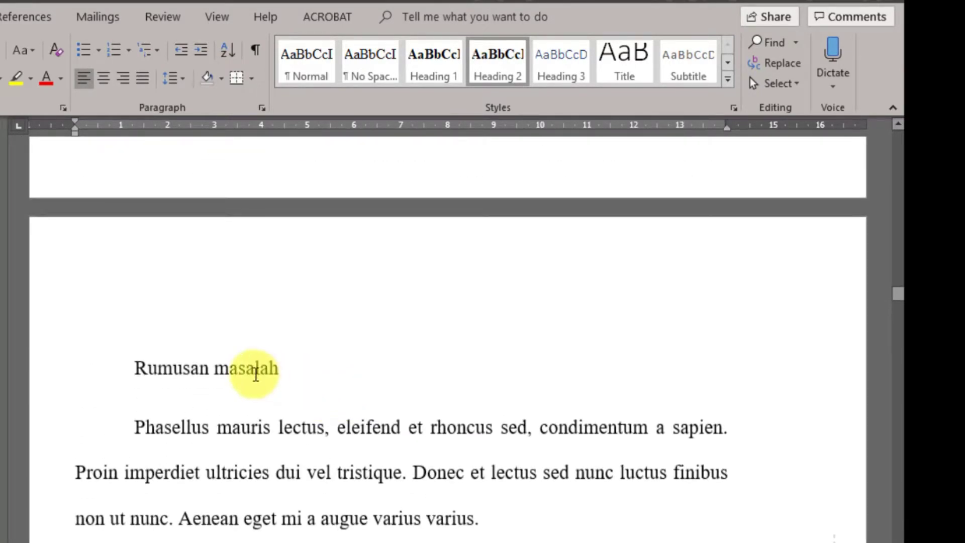
click(252, 368)
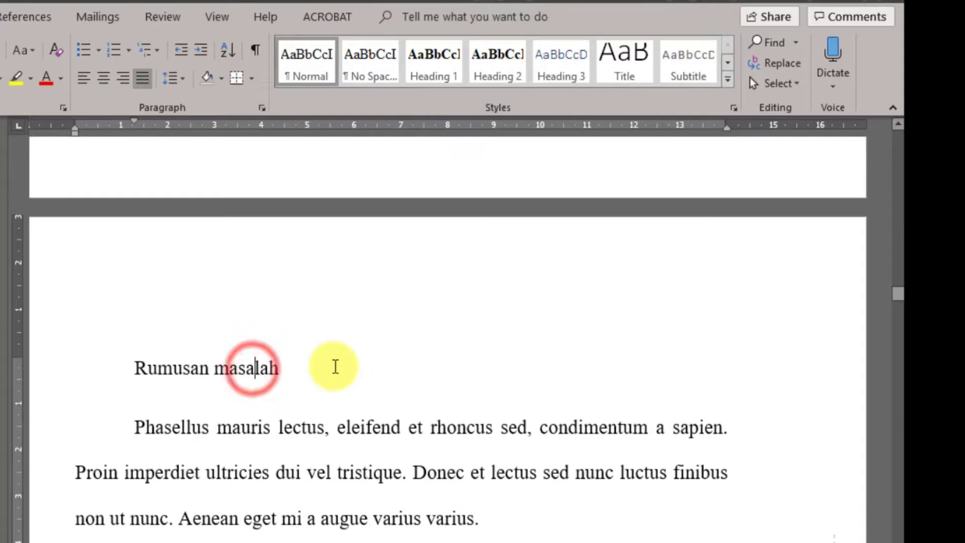
click(492, 76)
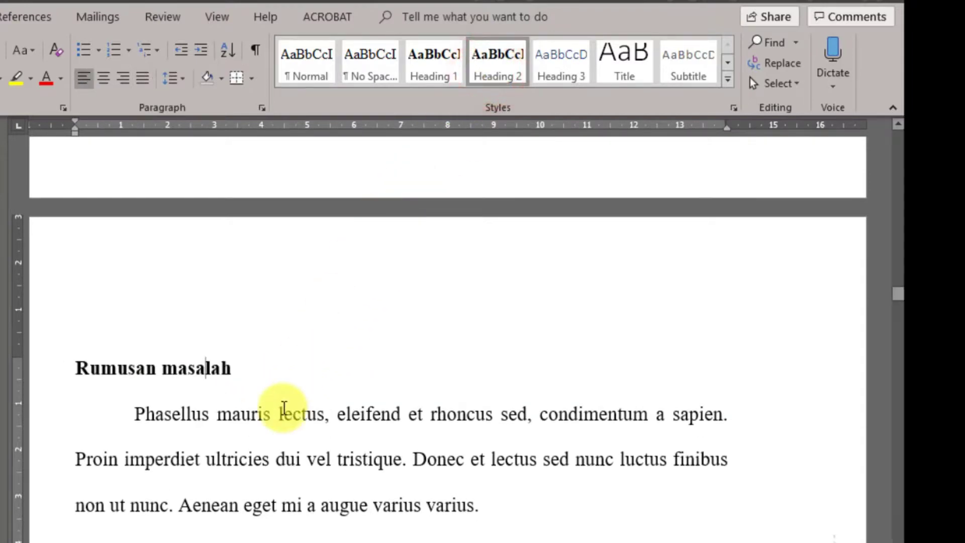
Apply Heading 2 to the Tujuan and Manfaat subheadings with Ctrl+Alt+2
scroll(279, 409, down, 2)
scroll(284, 409, down, 2)
click(165, 379)
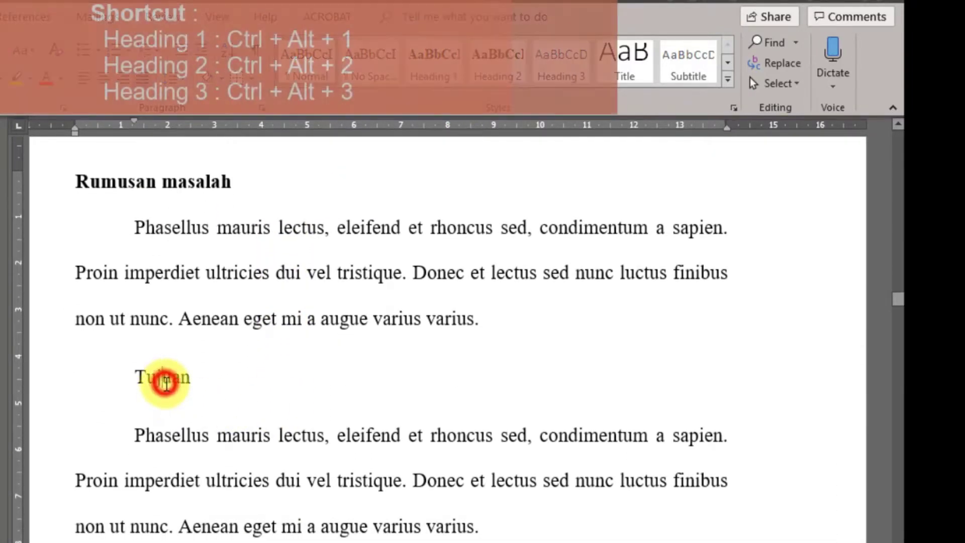
key(ctrl+alt+2)
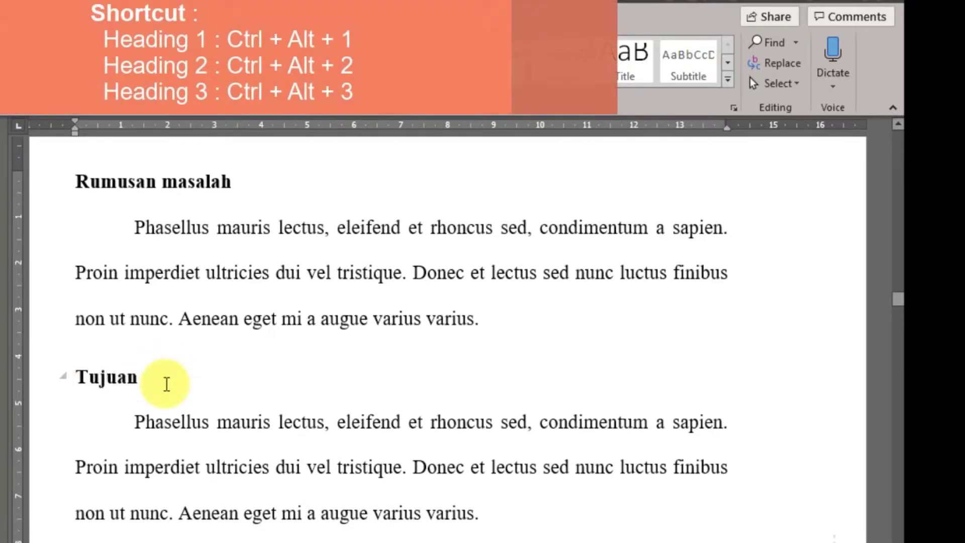
scroll(165, 383, down, 2)
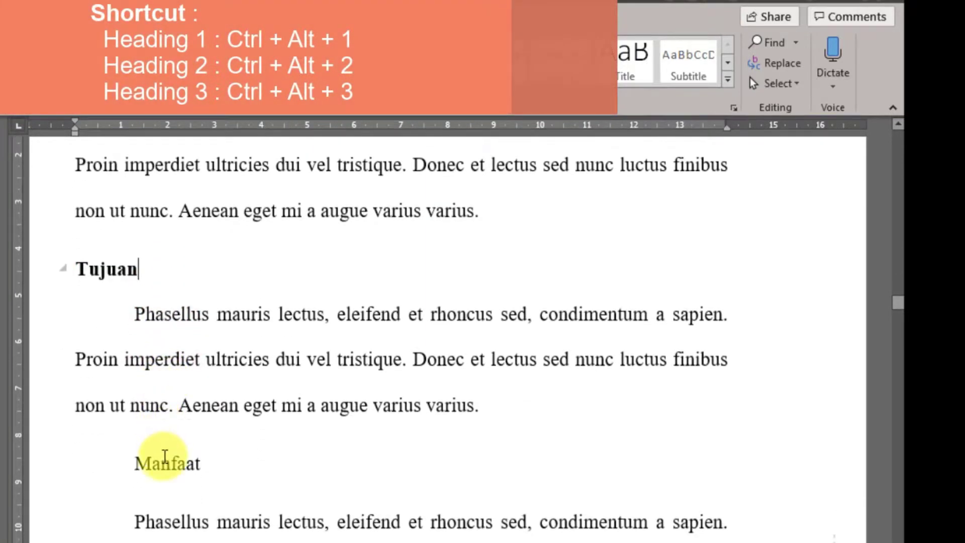
key(ctrl+alt+2)
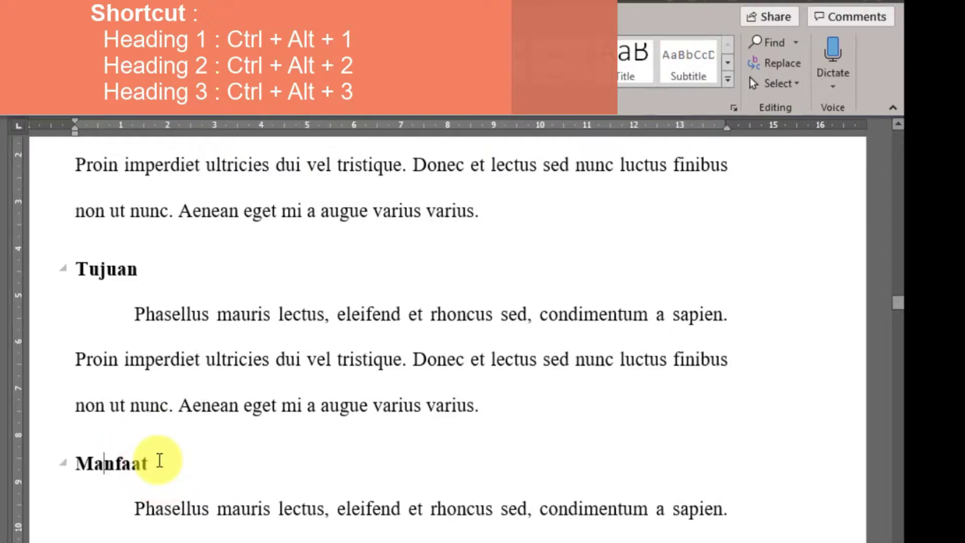
scroll(159, 460, down, 2)
scroll(155, 448, down, 4)
scroll(157, 459, down, 3)
scroll(159, 463, down, 5)
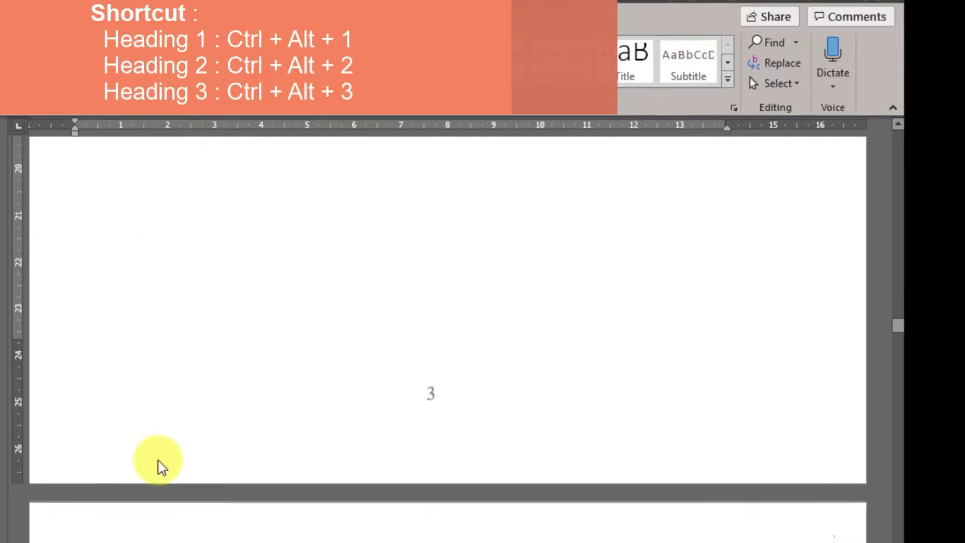
scroll(162, 467, down, 6)
scroll(151, 456, down, 1)
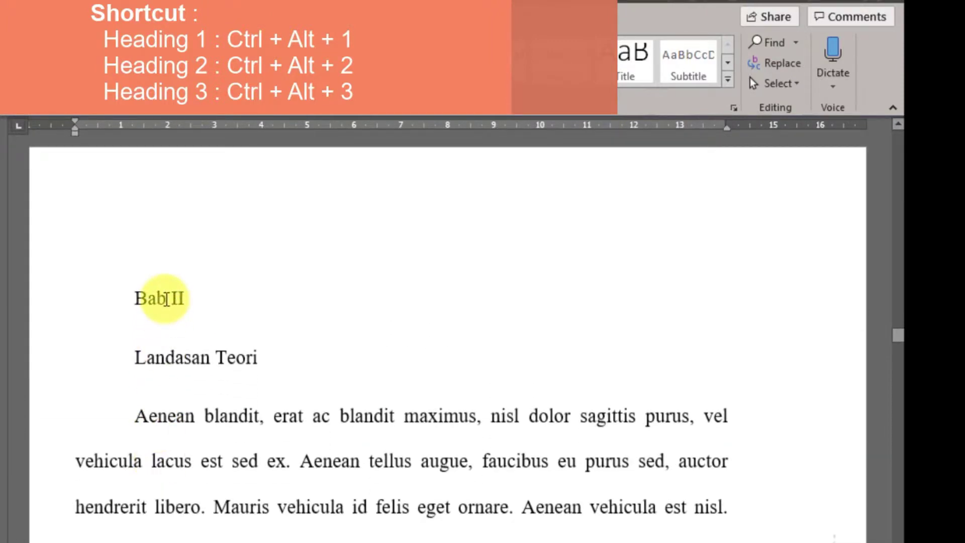
Apply Heading 1 to Bab II and put Landasan Teori on a second line of that heading
click(166, 299)
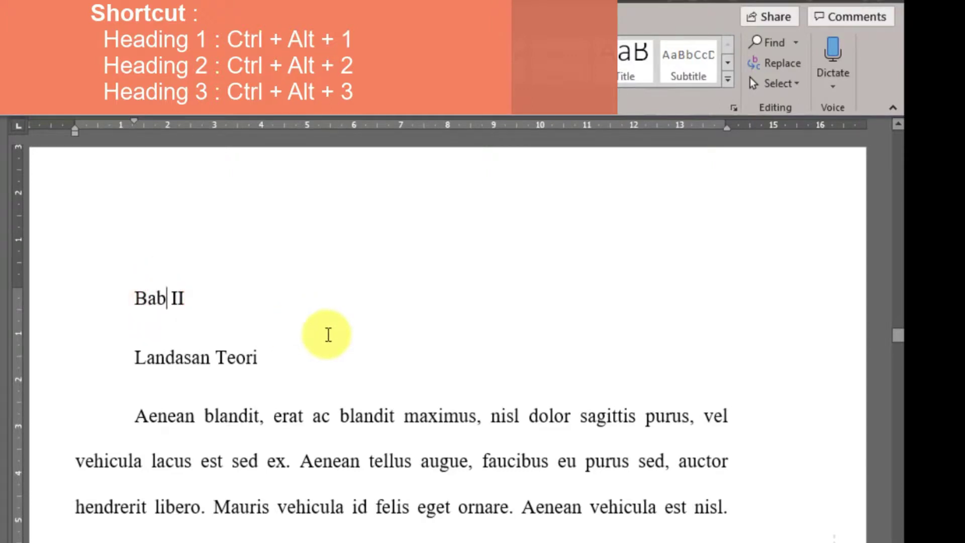
key(ctrl+alt+1)
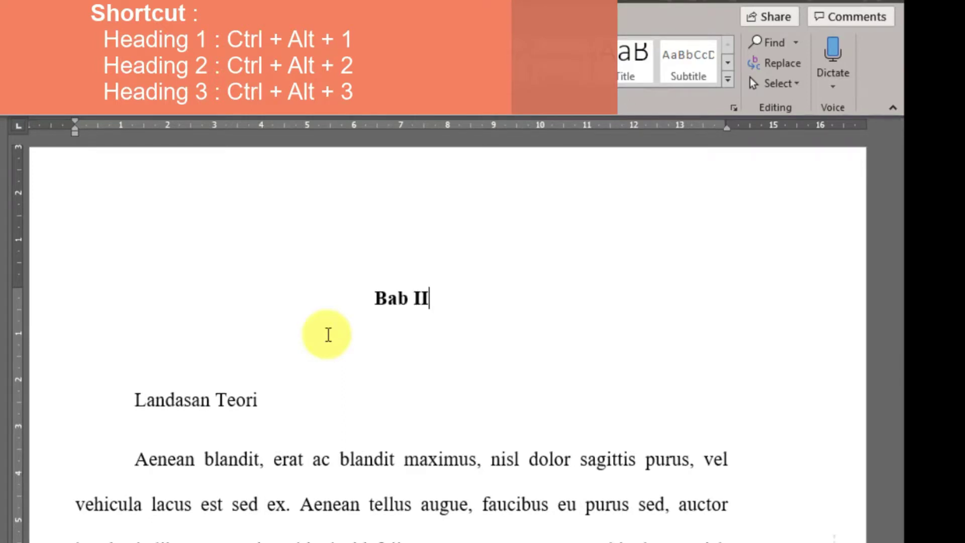
key(Delete)
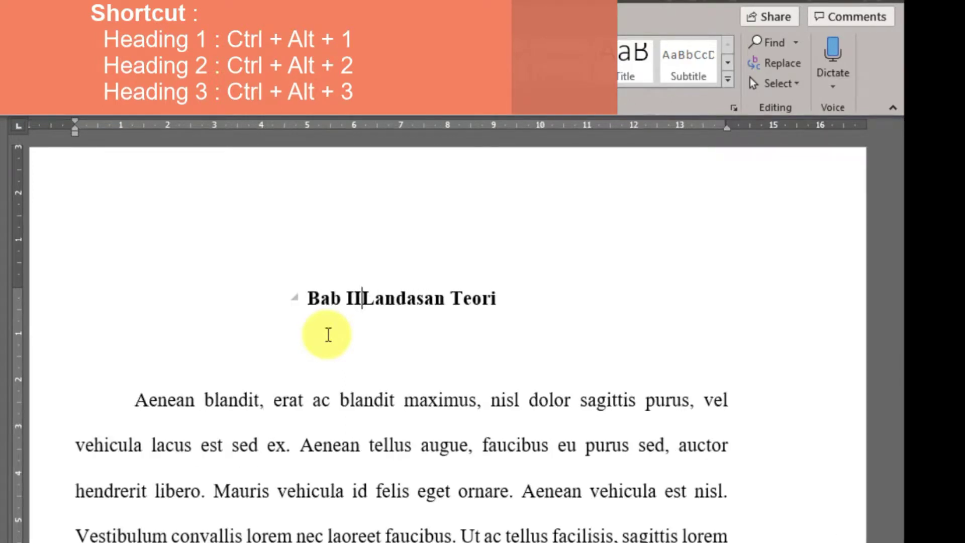
key(shift+Return)
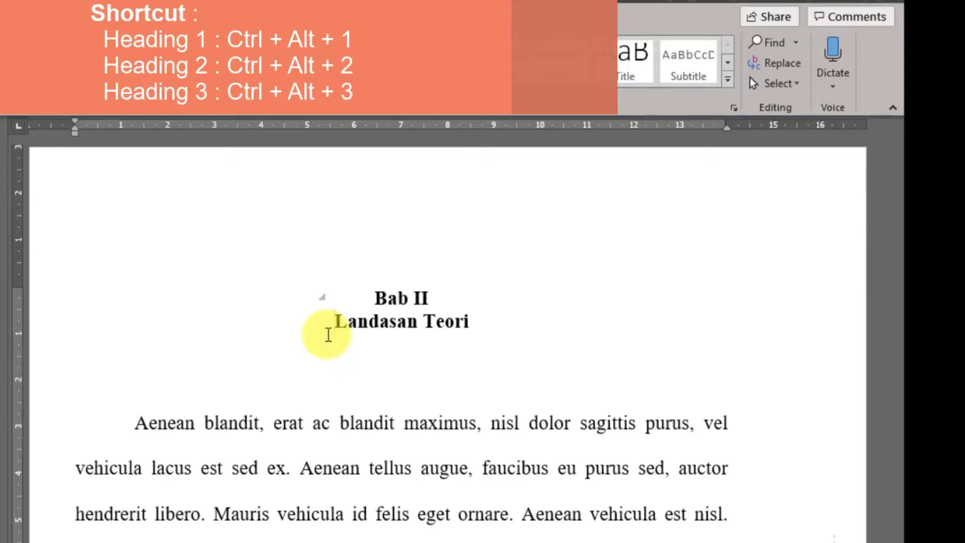
Turn the Data flow diagram line into a heading
scroll(328, 335, down, 1)
scroll(328, 334, down, 2)
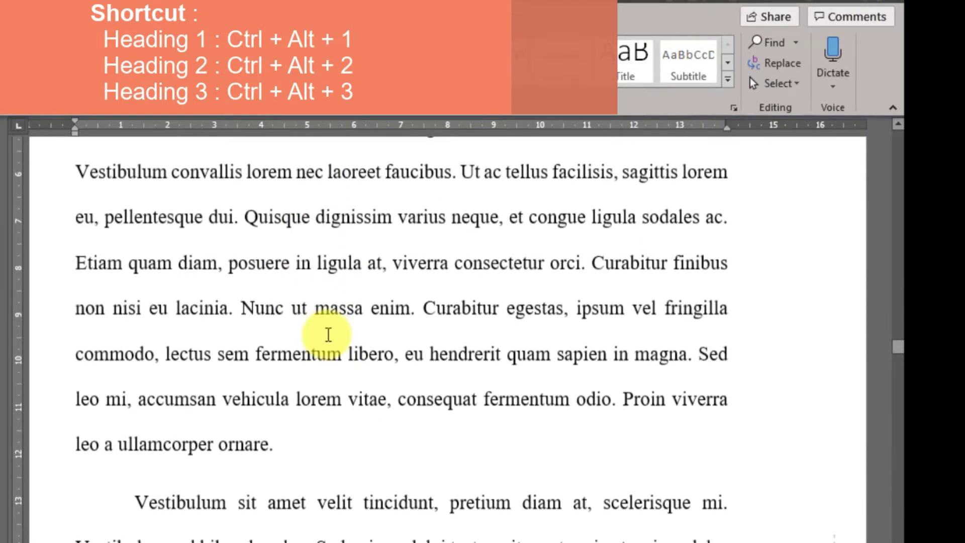
scroll(328, 334, down, 1)
scroll(328, 334, down, 1)
scroll(328, 334, down, 3)
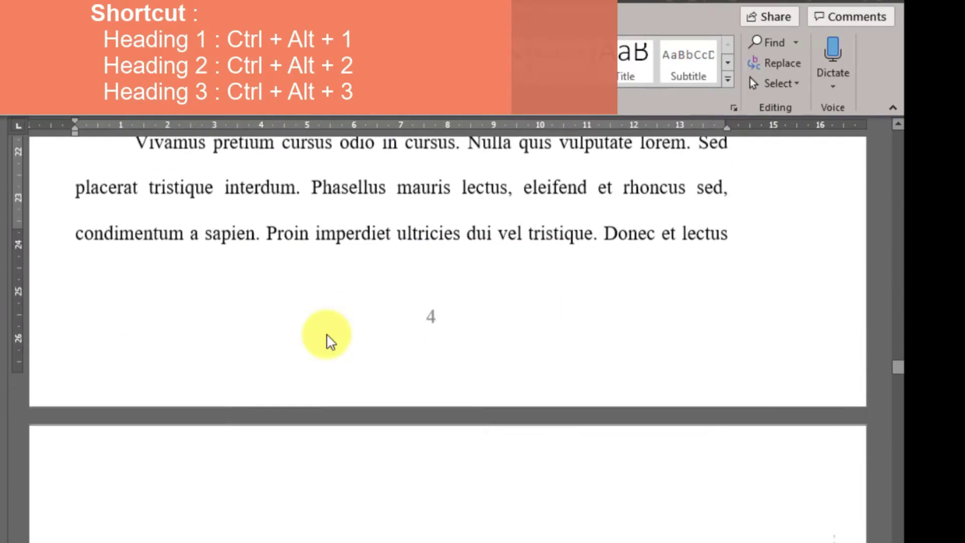
scroll(328, 335, down, 3)
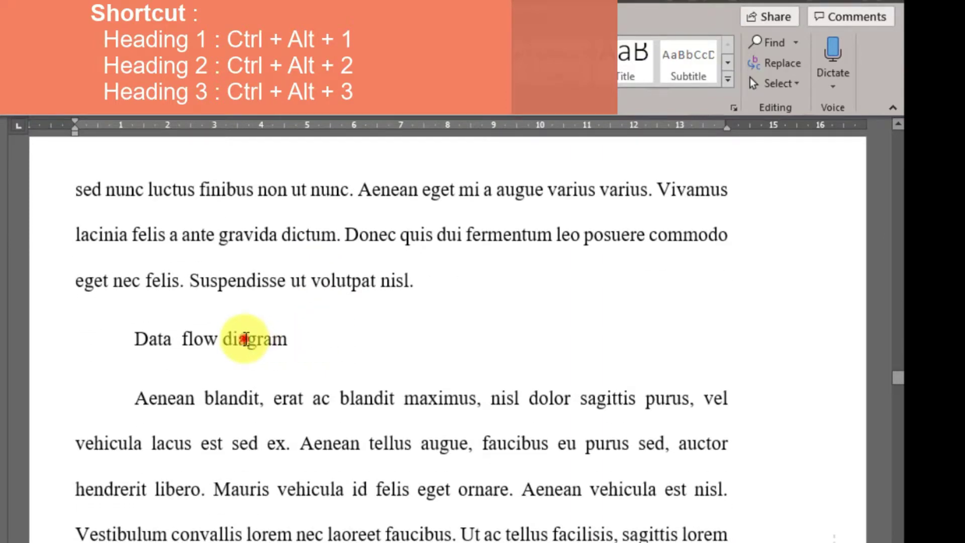
click(244, 339)
key(ctrl+alt+1)
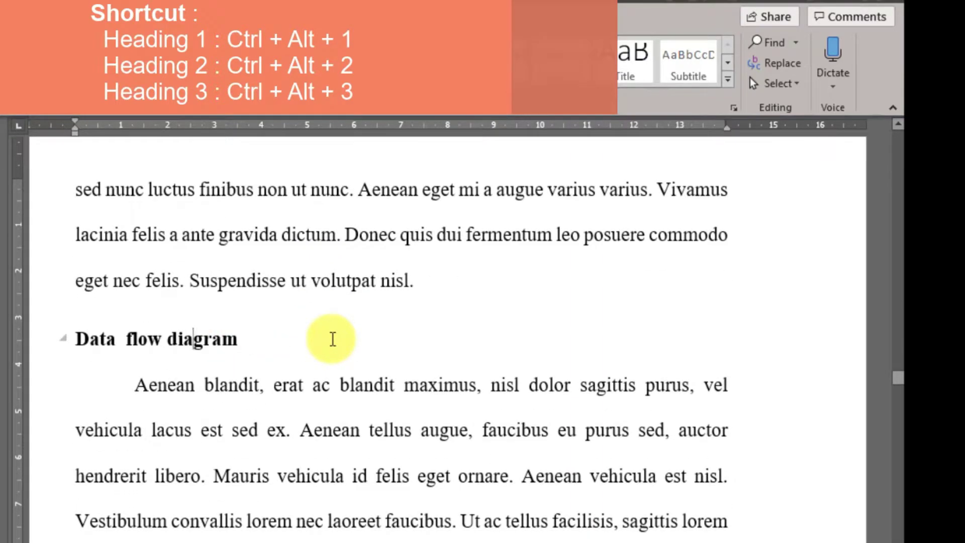
Make Entity Relationship diagram a Heading 2 subheading
scroll(333, 339, down, 1)
scroll(333, 339, down, 1)
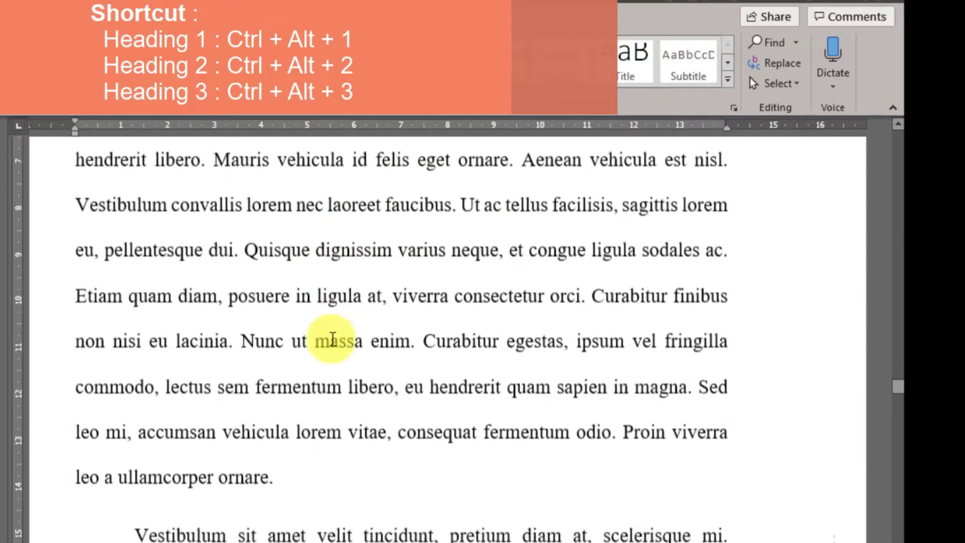
scroll(333, 339, down, 1)
scroll(332, 339, down, 2)
scroll(333, 339, down, 1)
scroll(332, 338, down, 2)
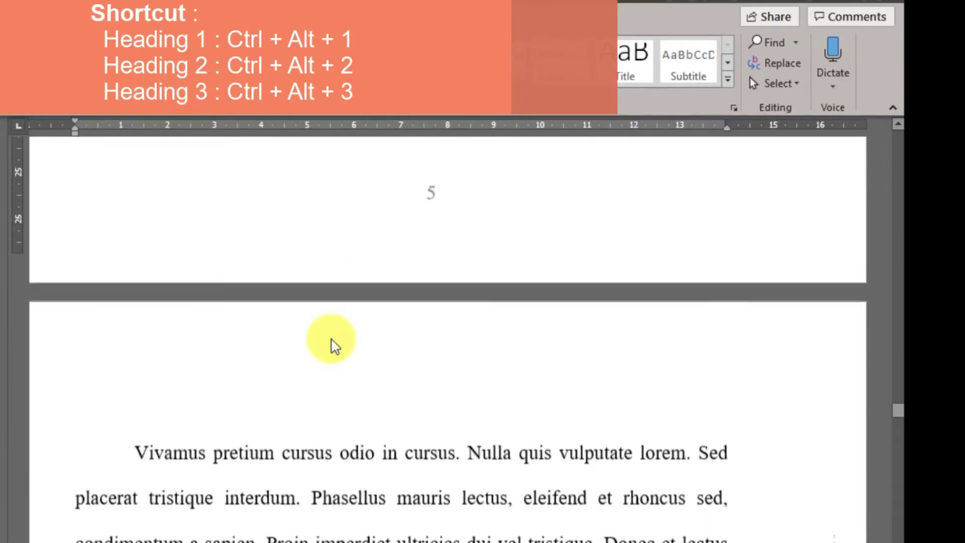
scroll(333, 339, down, 1)
scroll(331, 340, down, 3)
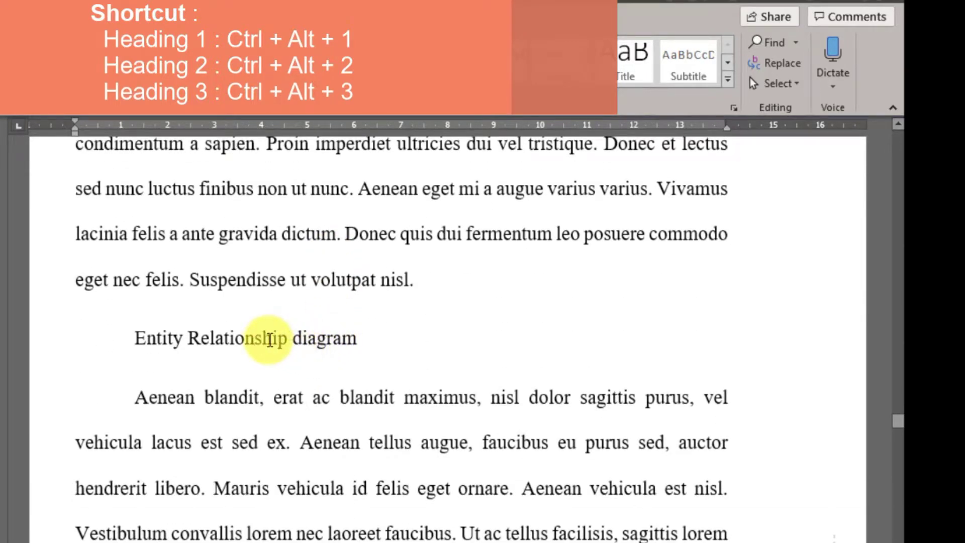
click(272, 340)
key(ctrl+alt+2)
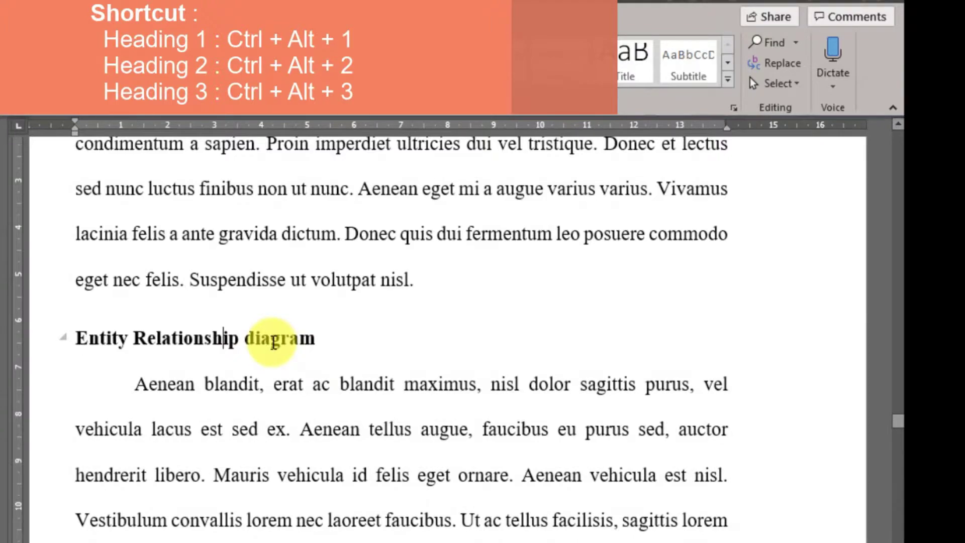
Move down to the Bab III page and put the caret in its first line
scroll(272, 340, down, 2)
scroll(272, 340, down, 1)
scroll(274, 343, down, 3)
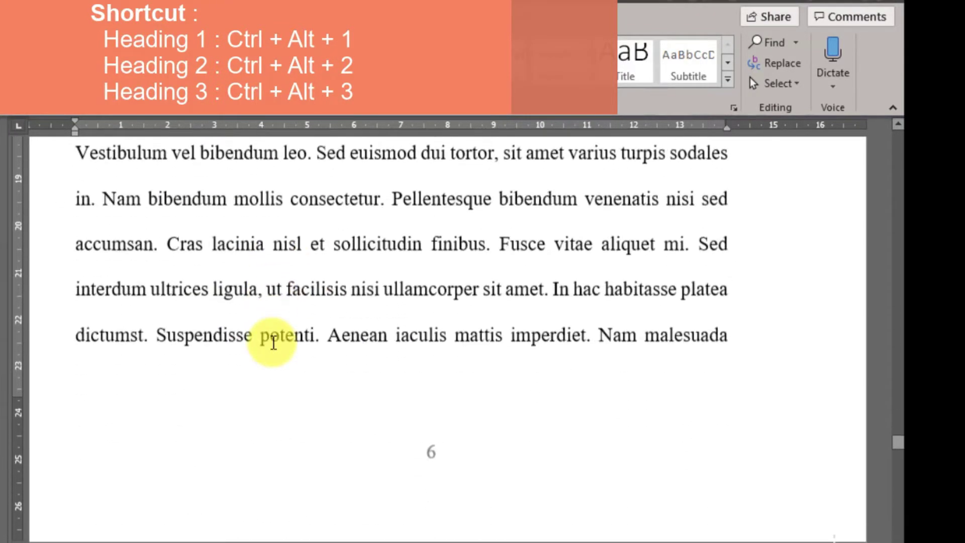
scroll(274, 343, down, 3)
scroll(273, 343, down, 3)
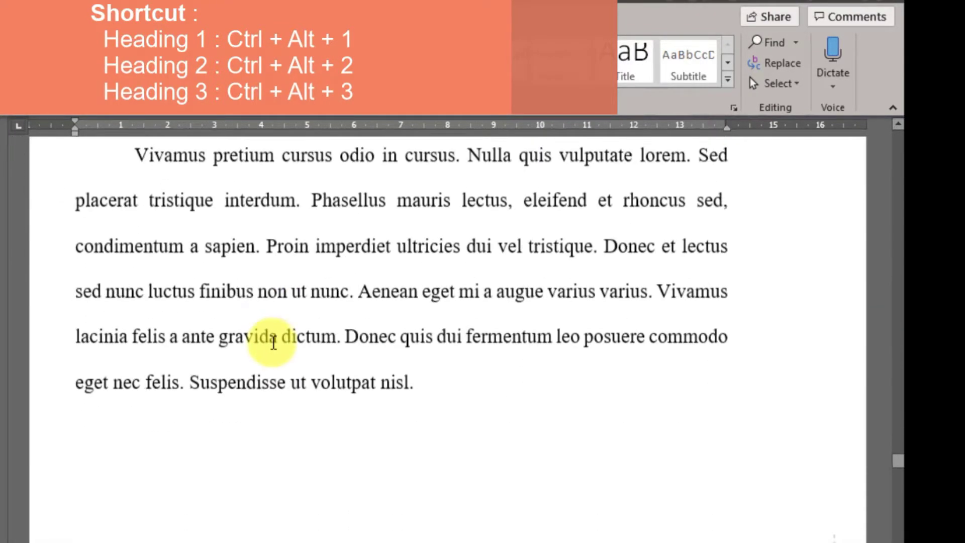
scroll(273, 343, down, 3)
scroll(274, 343, down, 3)
scroll(274, 343, down, 3)
scroll(273, 343, down, 2)
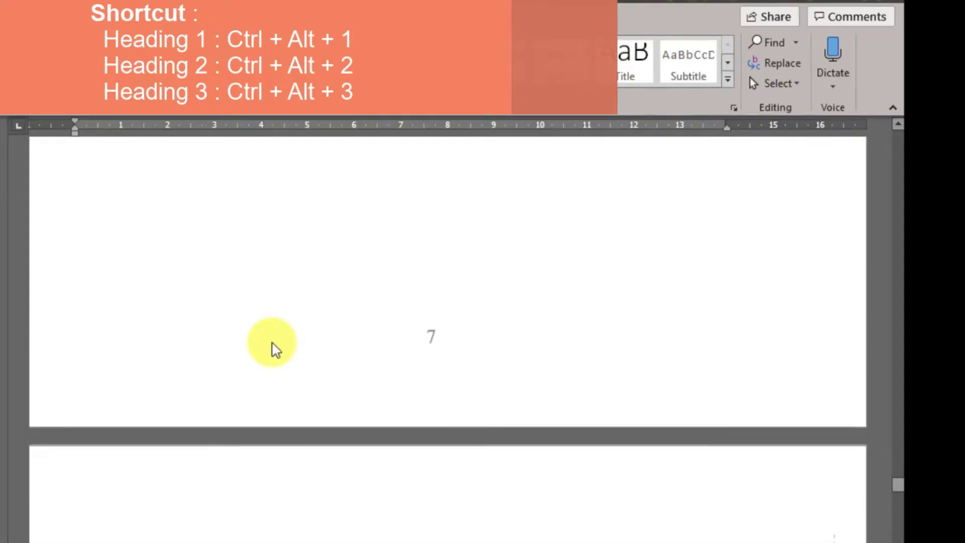
scroll(273, 344, down, 3)
scroll(273, 340, down, 1)
click(165, 261)
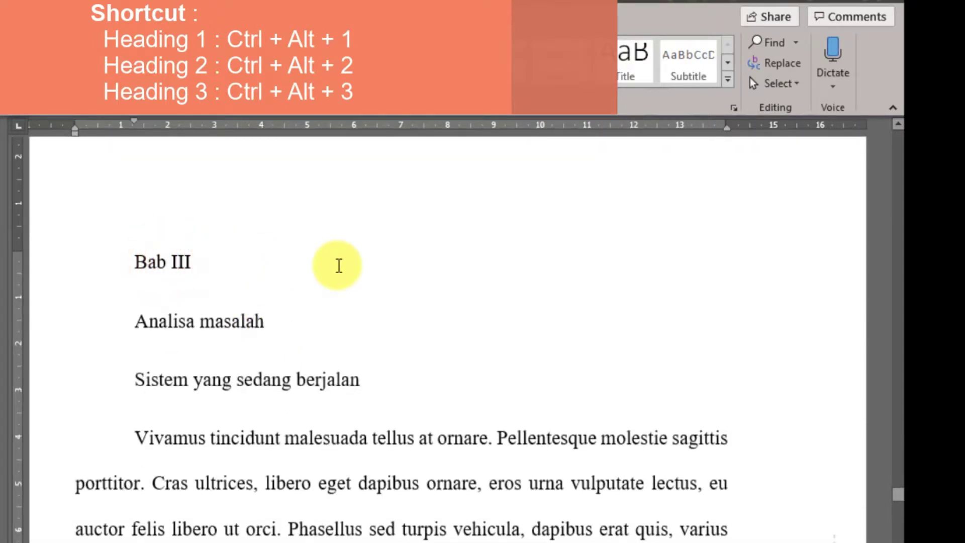
Make Bab III / Analisa masalah a two-line Heading 1 and Sistem yang sedang berjalan Heading 2
key(shift+Down)
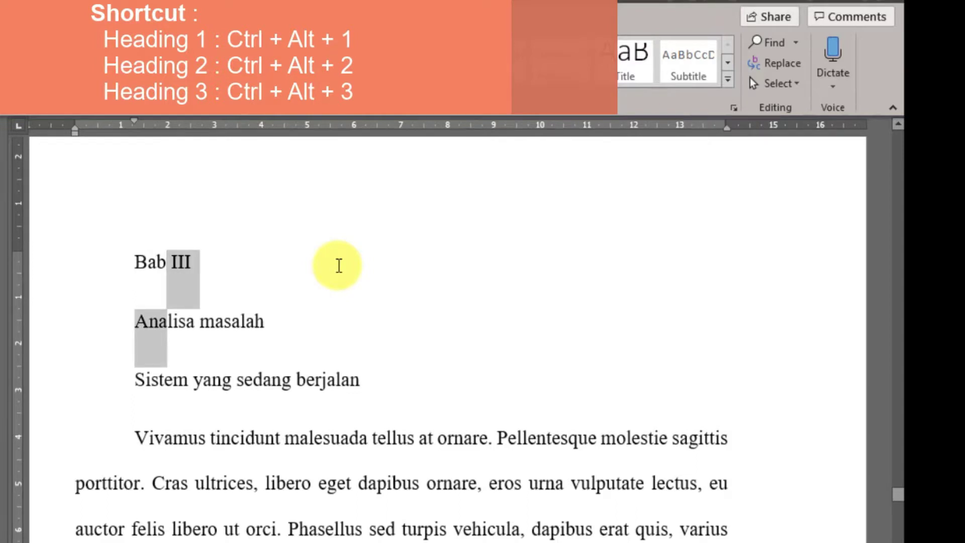
key(ctrl+alt+1)
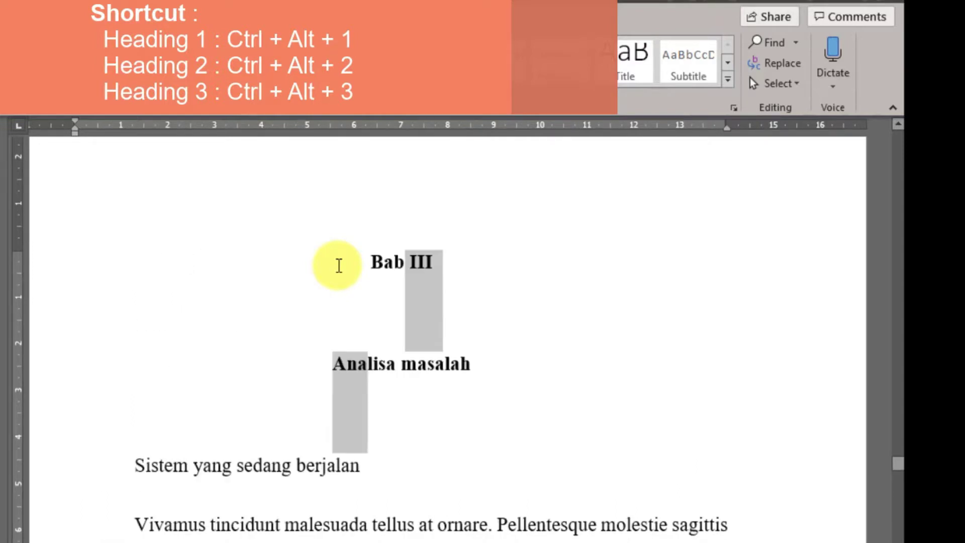
key(Left)
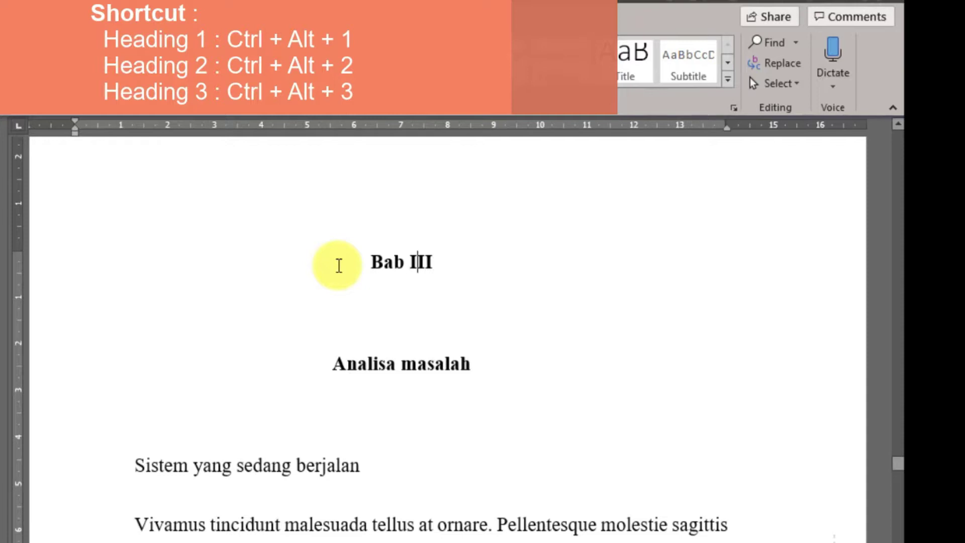
key(Delete)
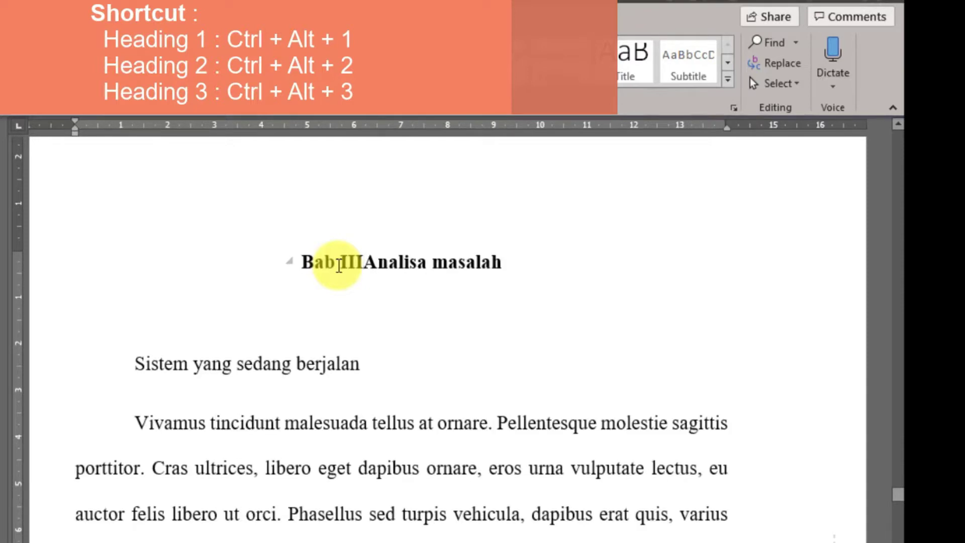
key(shift+Return)
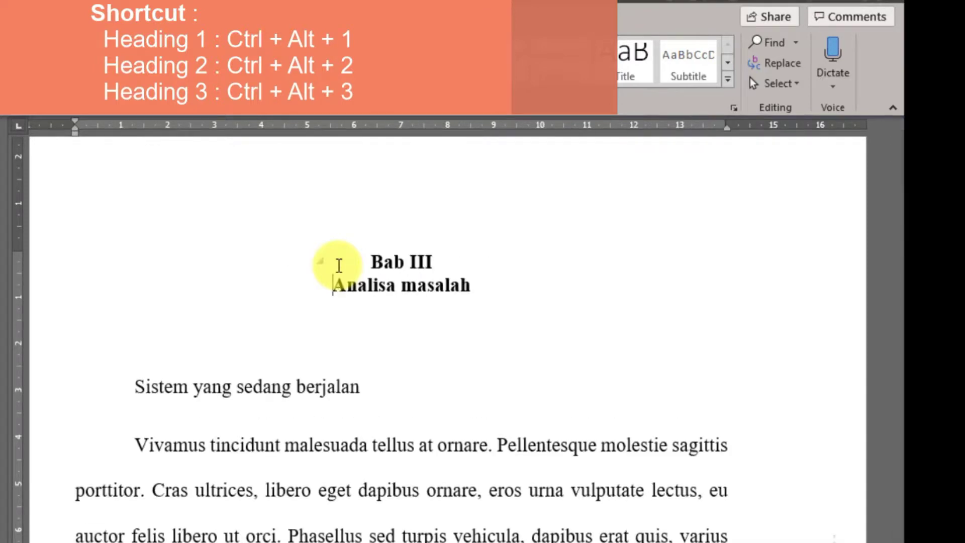
key(ctrl+alt+2)
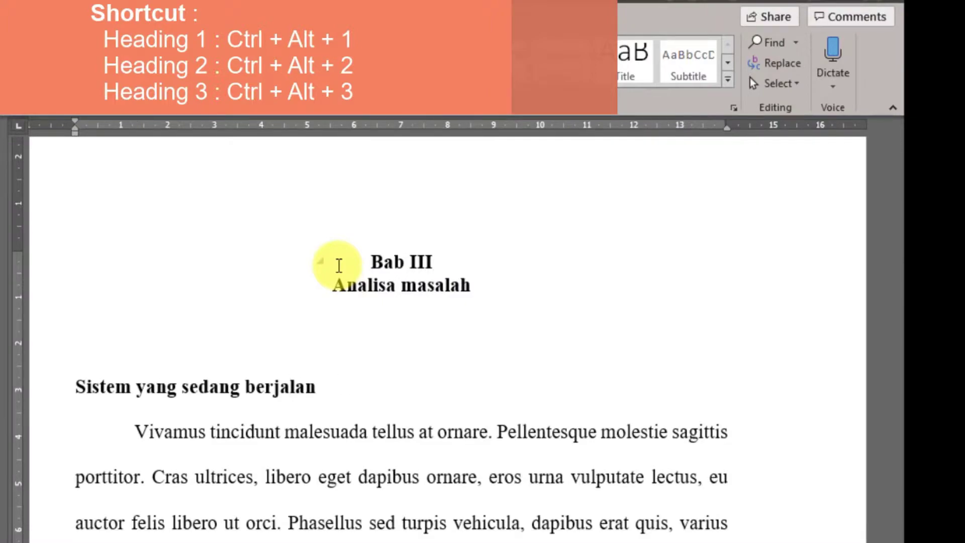
scroll(338, 264, down, 4)
scroll(339, 265, down, 5)
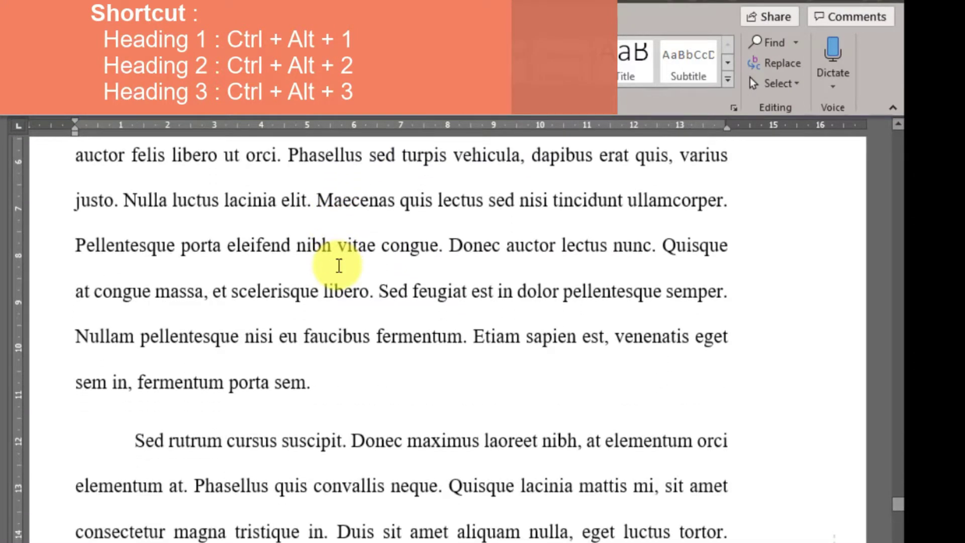
scroll(338, 265, down, 10)
scroll(339, 265, down, 1)
scroll(339, 265, down, 8)
scroll(338, 264, down, 7)
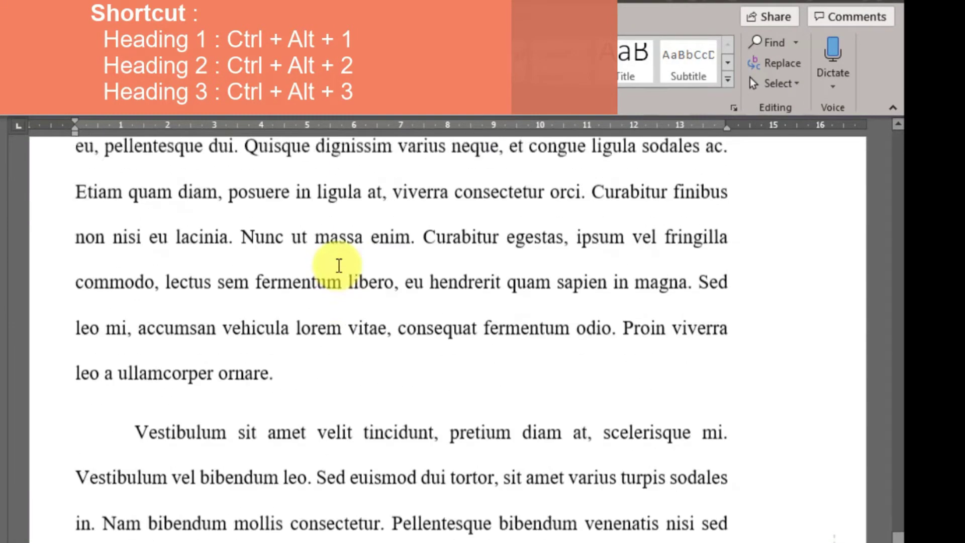
scroll(338, 265, down, 1)
scroll(339, 265, down, 7)
scroll(339, 264, down, 4)
scroll(339, 265, down, 5)
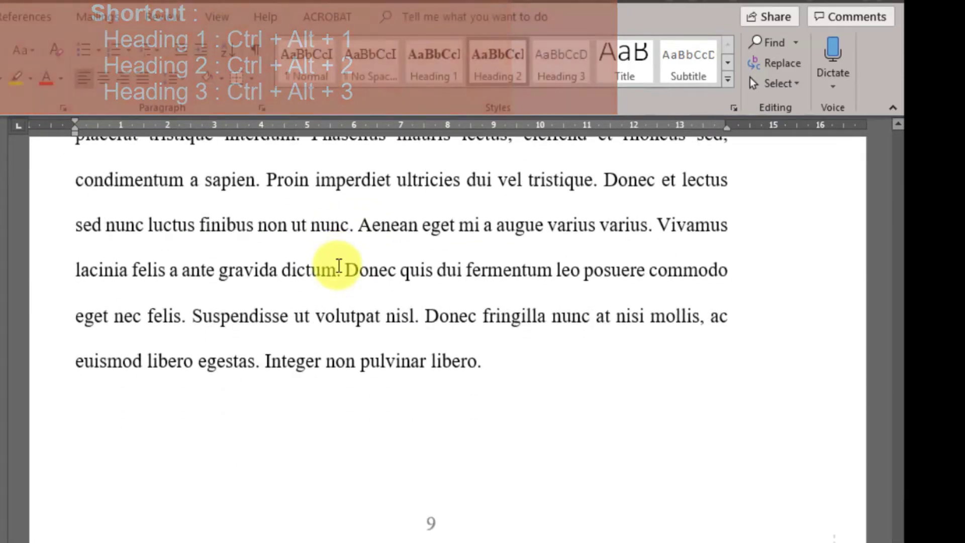
scroll(338, 265, down, 1)
scroll(339, 265, up, 5)
scroll(339, 264, up, 5)
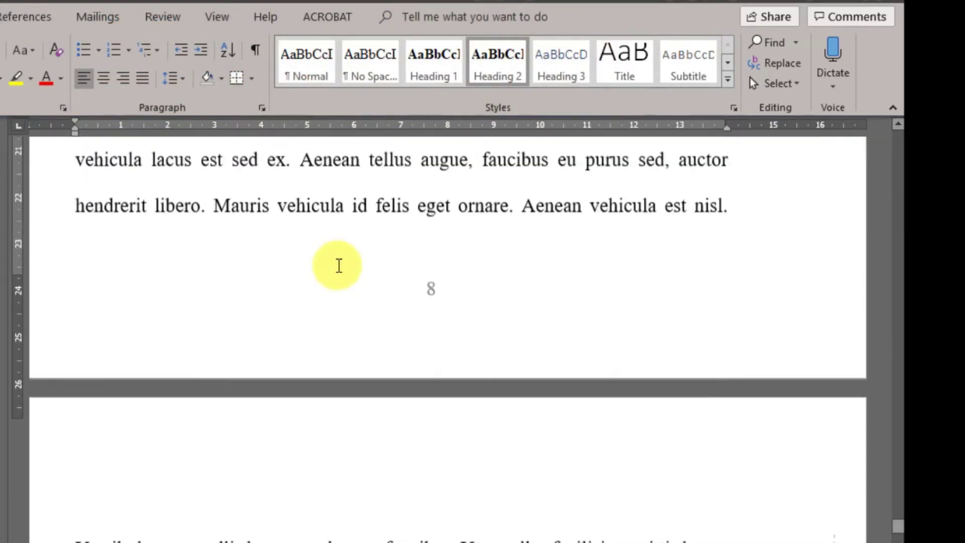
scroll(339, 265, up, 5)
scroll(338, 265, up, 5)
scroll(339, 264, up, 5)
scroll(339, 265, up, 1)
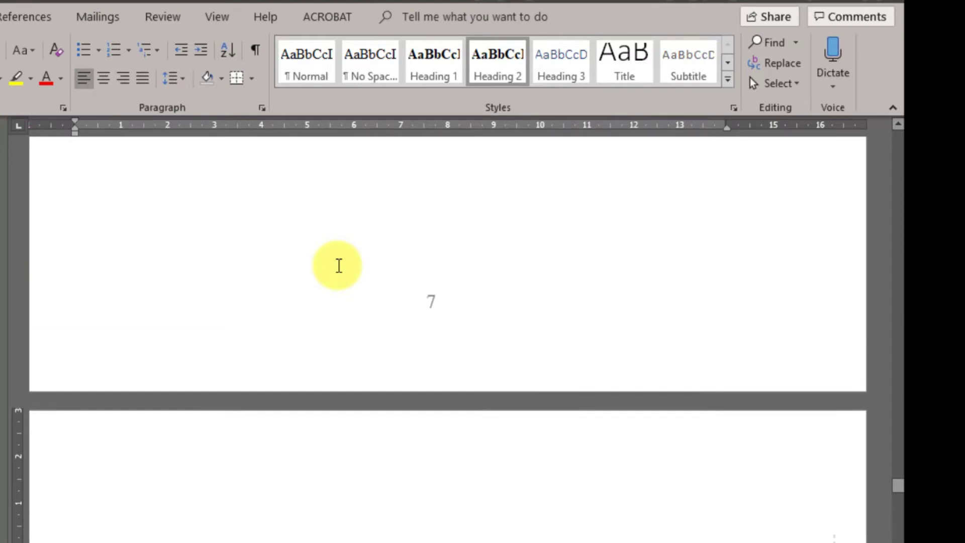
scroll(337, 265, up, 5)
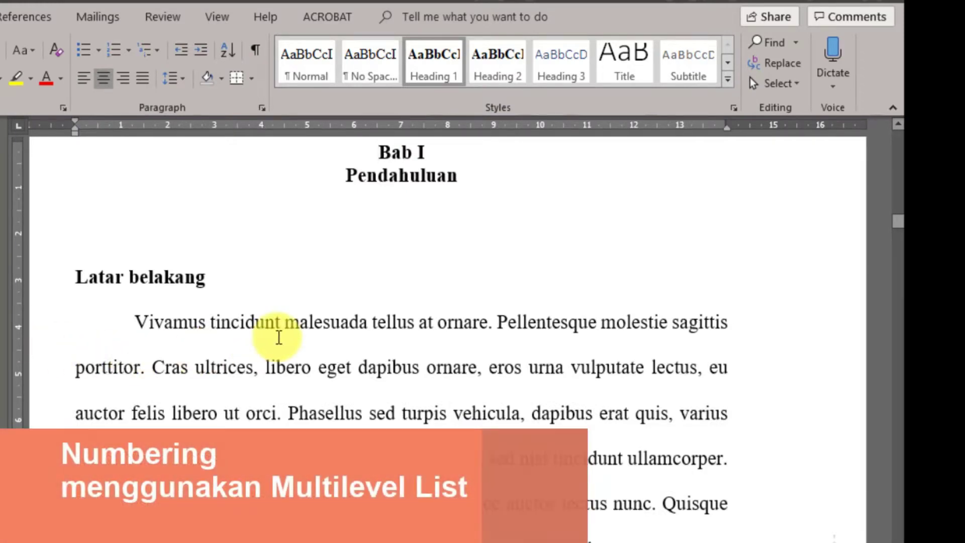
Apply the heading-linked 1 / 1.1 / 1.1.1 multilevel list from the List Library
click(149, 49)
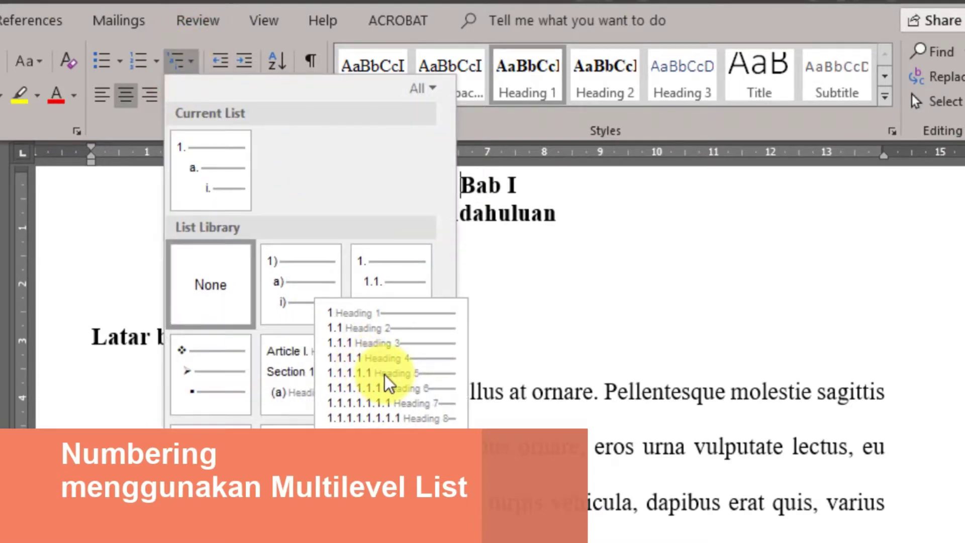
click(384, 374)
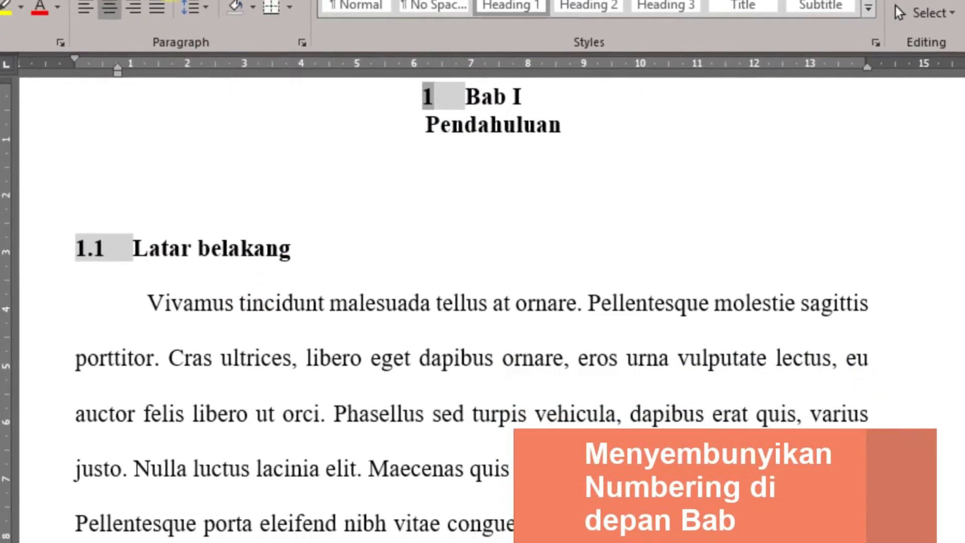
Define a new multilevel list with nothing after the level-1 number and text indent 0
click(187, 59)
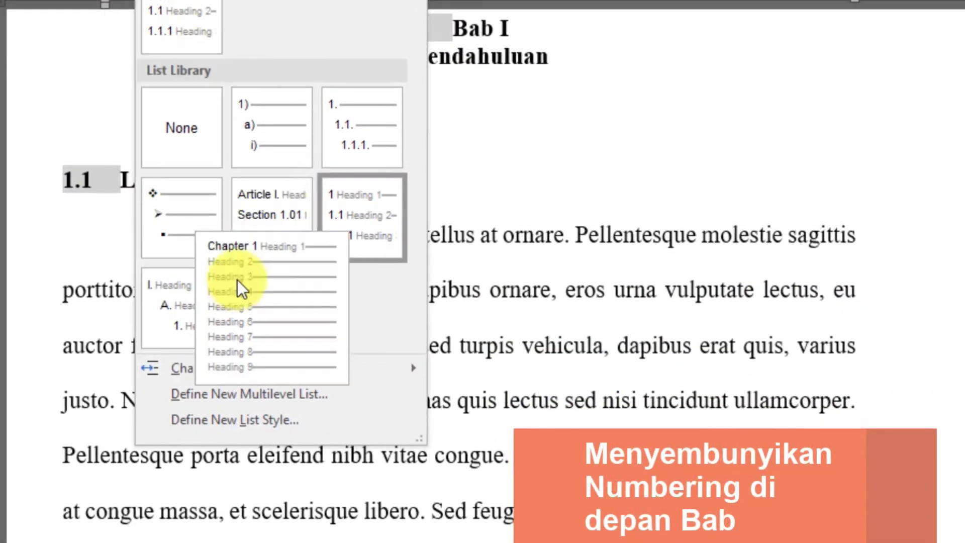
click(239, 394)
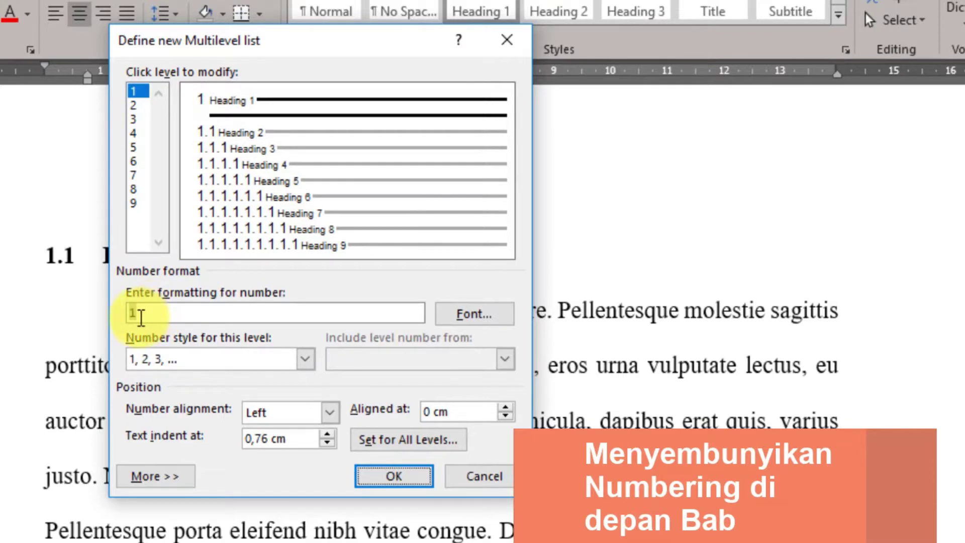
click(167, 483)
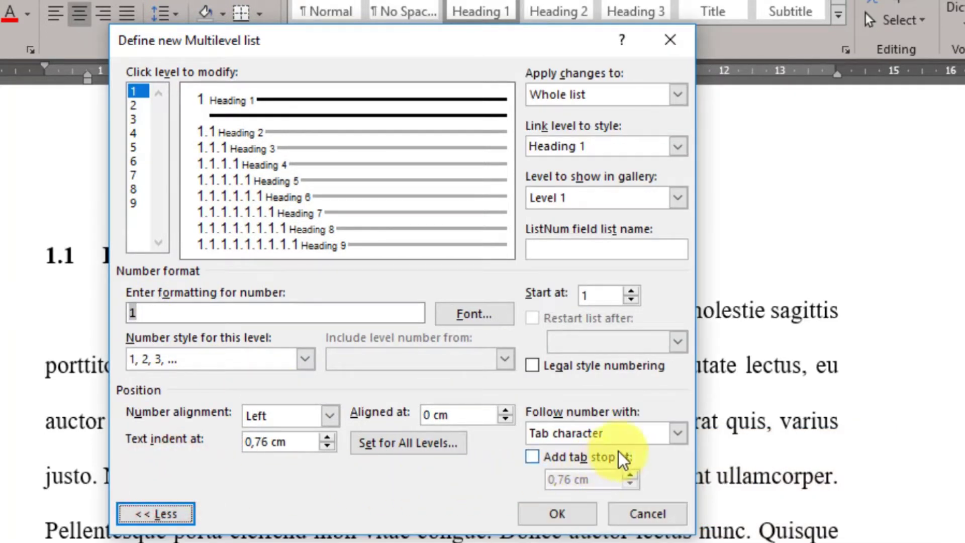
click(637, 435)
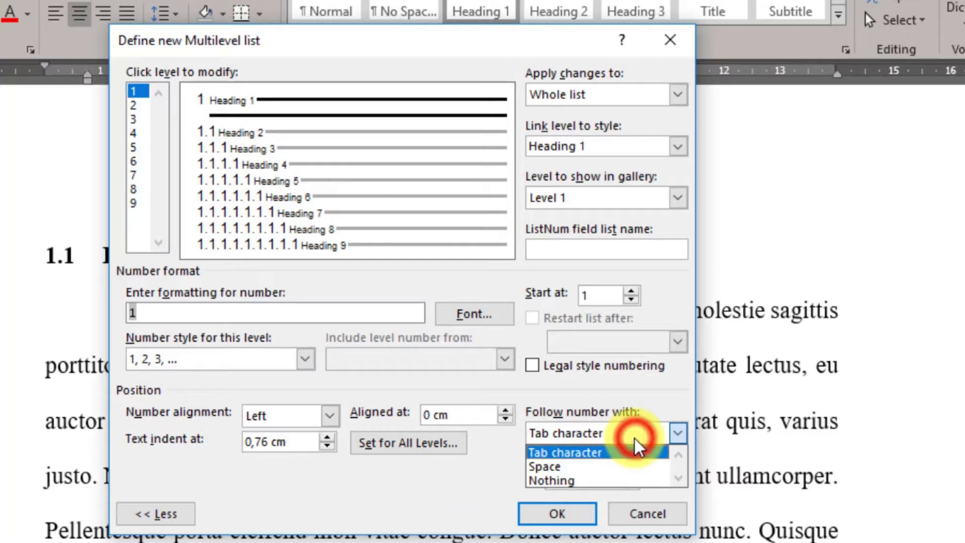
click(566, 482)
drag(300, 441, 244, 445)
text(0)
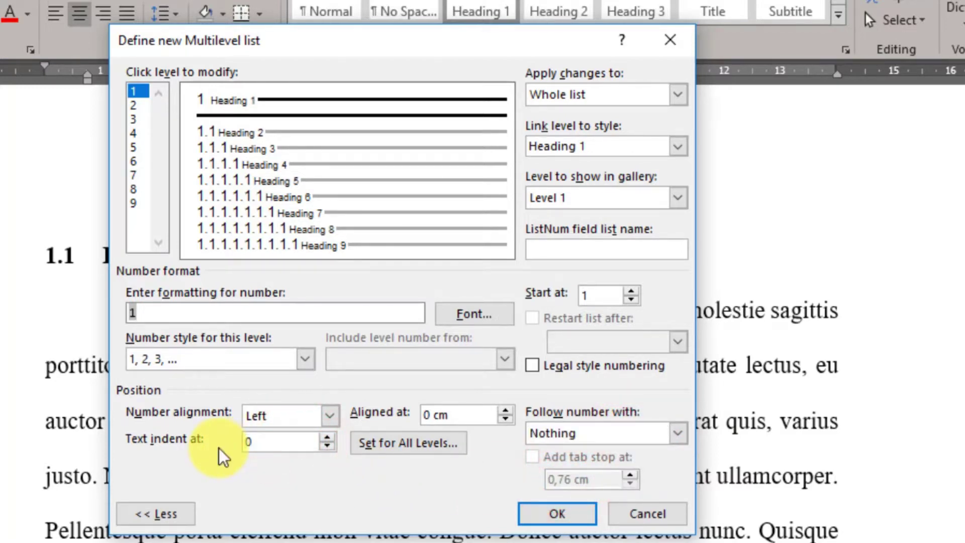
Format the chapter number as hidden text and apply the new list to the headings
click(473, 314)
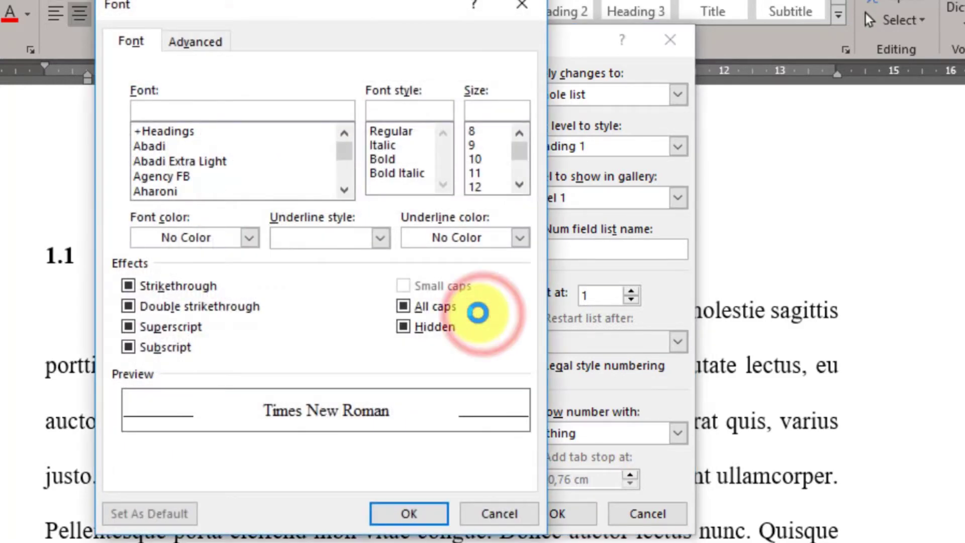
click(404, 326)
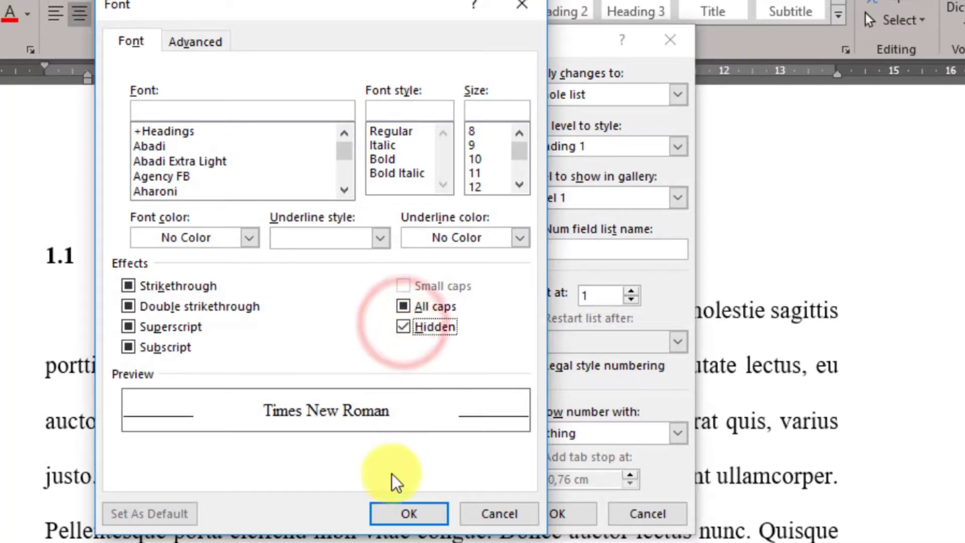
click(395, 512)
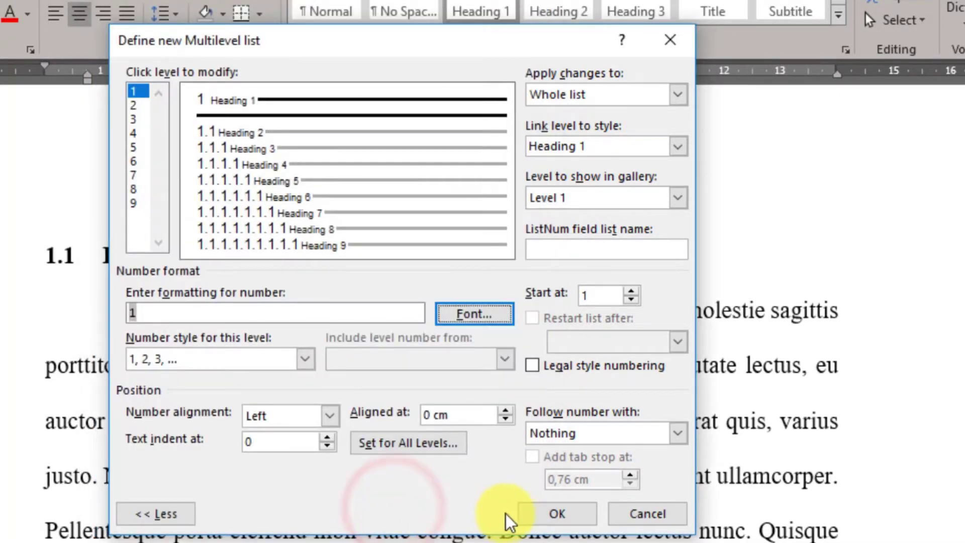
click(545, 523)
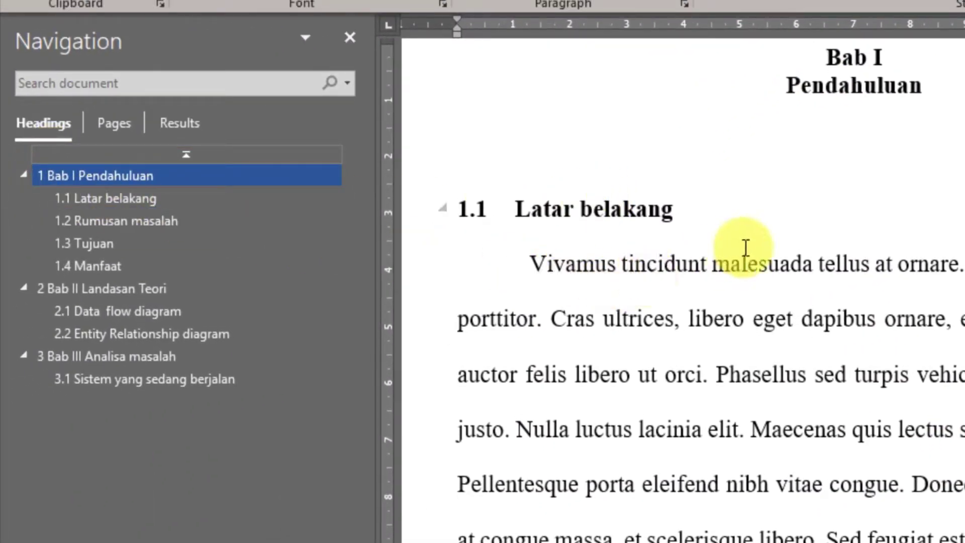
Step through headings 1.2, Bab II, 2.1, 2.2, Bab III and 3.1 in the Navigation pane
scroll(746, 247, down, 3)
scroll(744, 248, down, 5)
scroll(744, 248, down, 5)
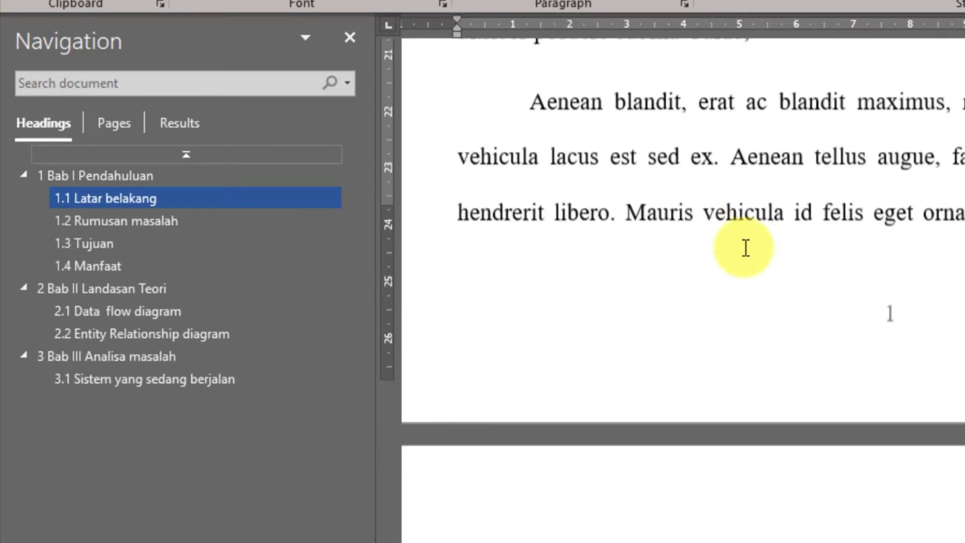
scroll(734, 247, down, 1)
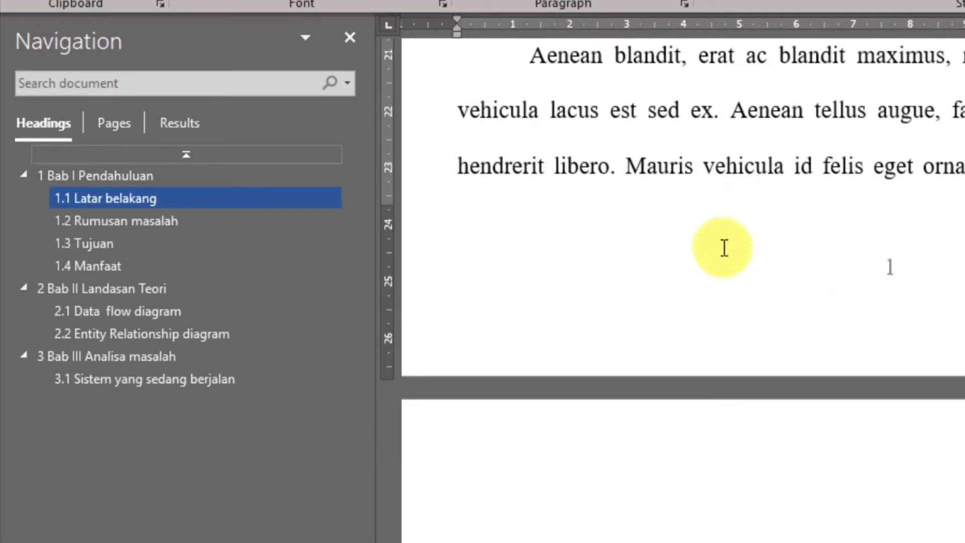
click(134, 216)
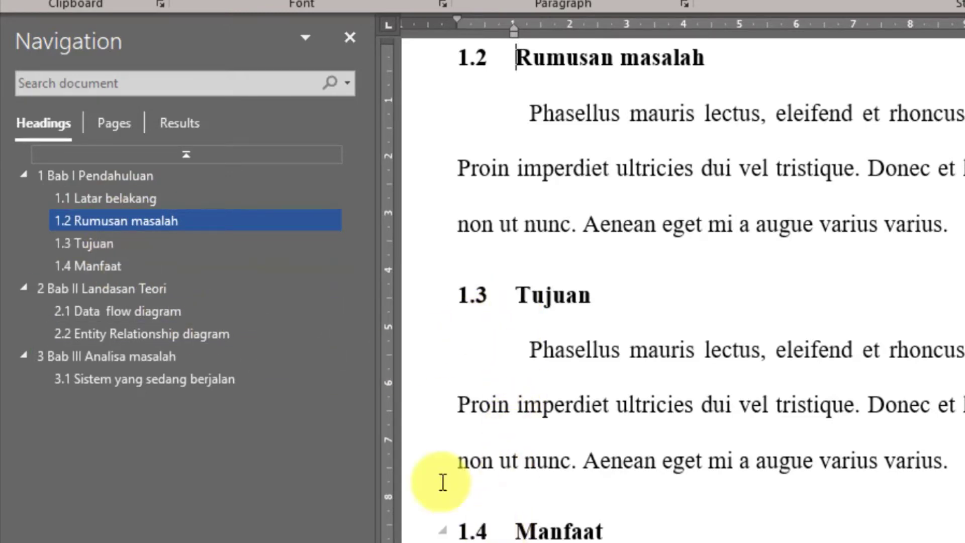
click(124, 286)
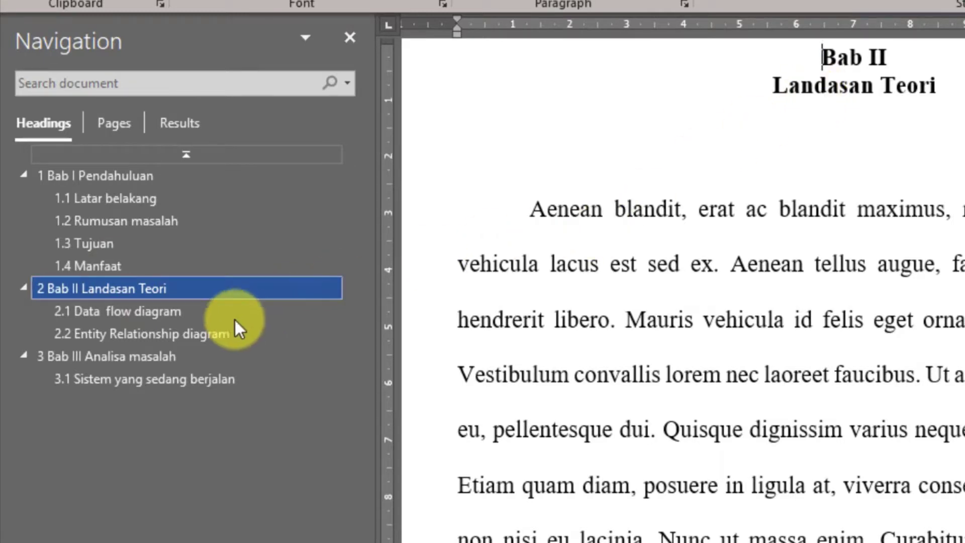
click(139, 312)
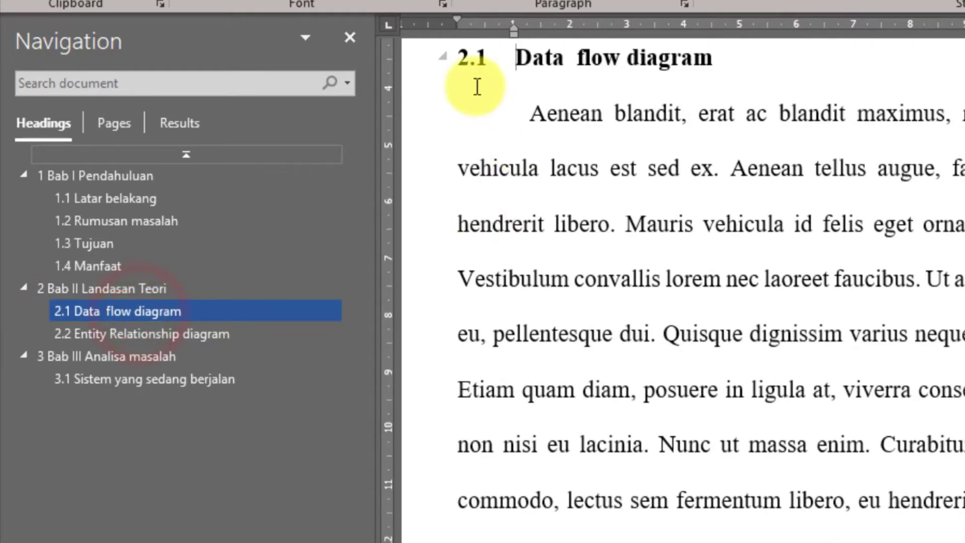
click(137, 336)
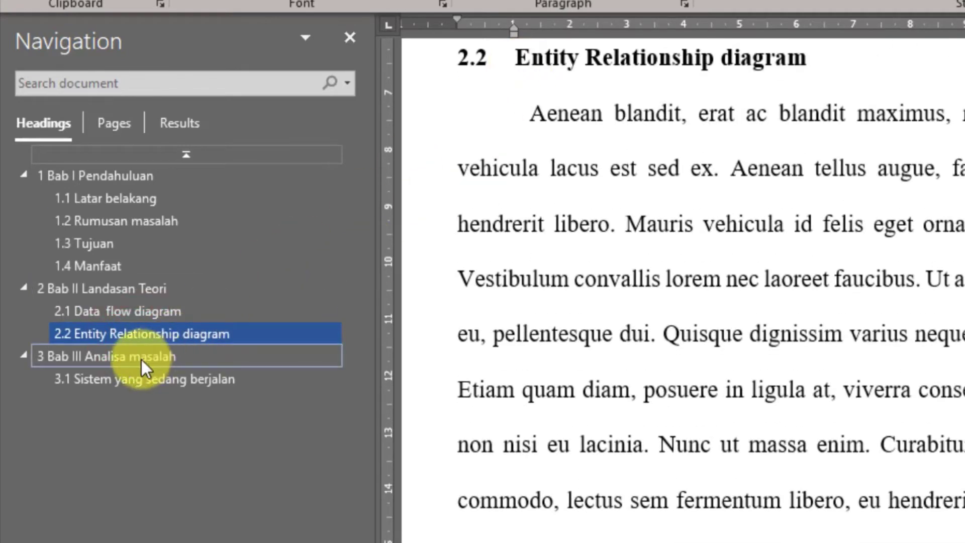
click(141, 357)
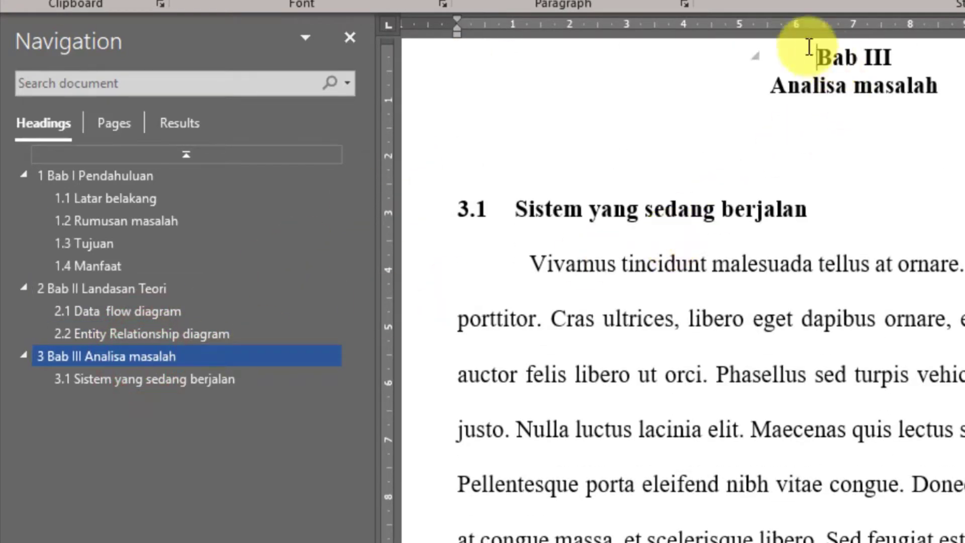
click(794, 58)
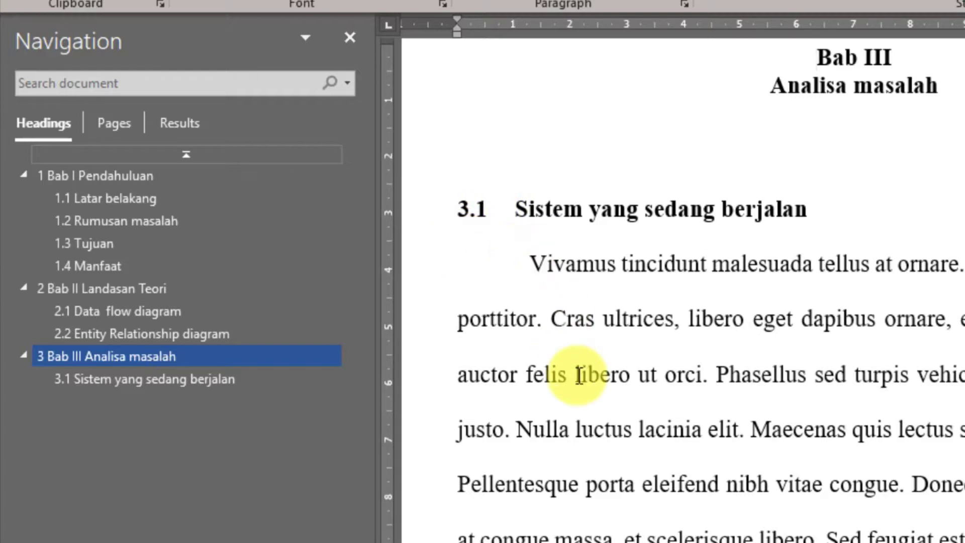
click(158, 382)
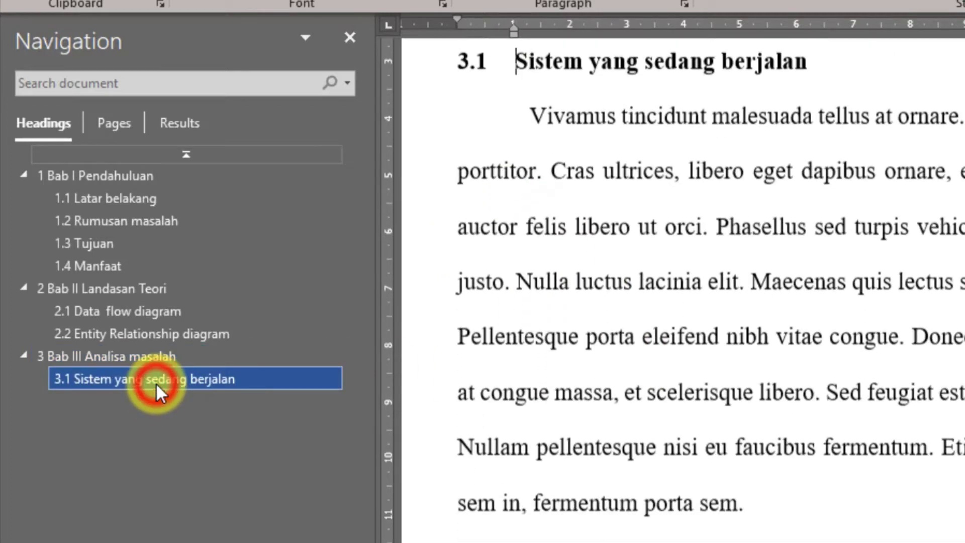
Insert a page break before Bab I and type the Daftar Isi and Kata Pengantar lines
click(117, 175)
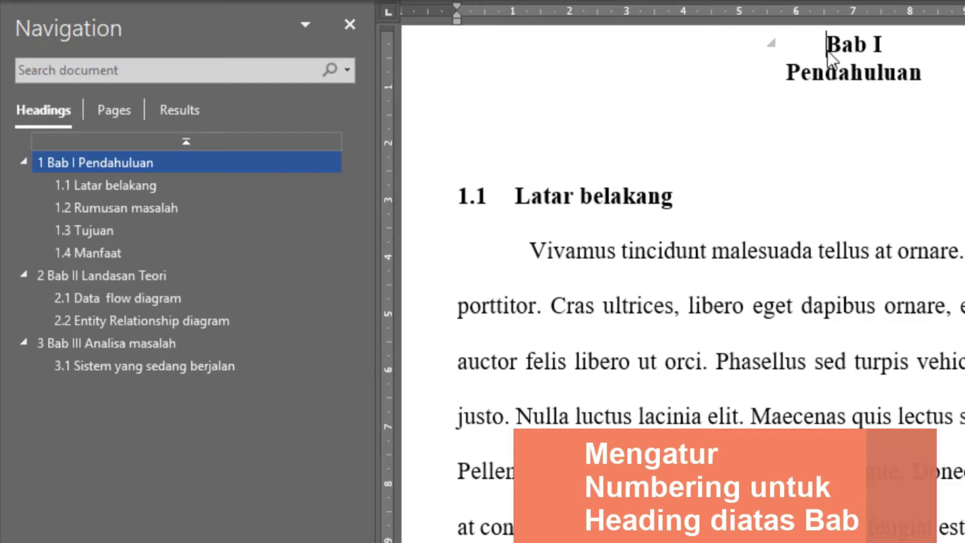
key(ctrl+Return)
text(Daftar Isi)
key(Return)
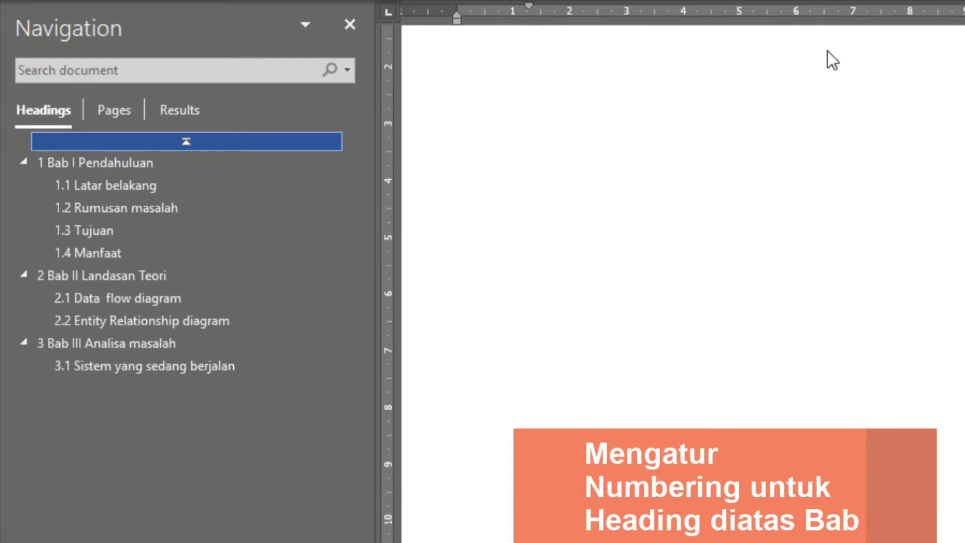
text(Kata Pengantar)
Apply Heading 1 to Kata Pengantar and add a page break after it
key(Left)
key(Left)
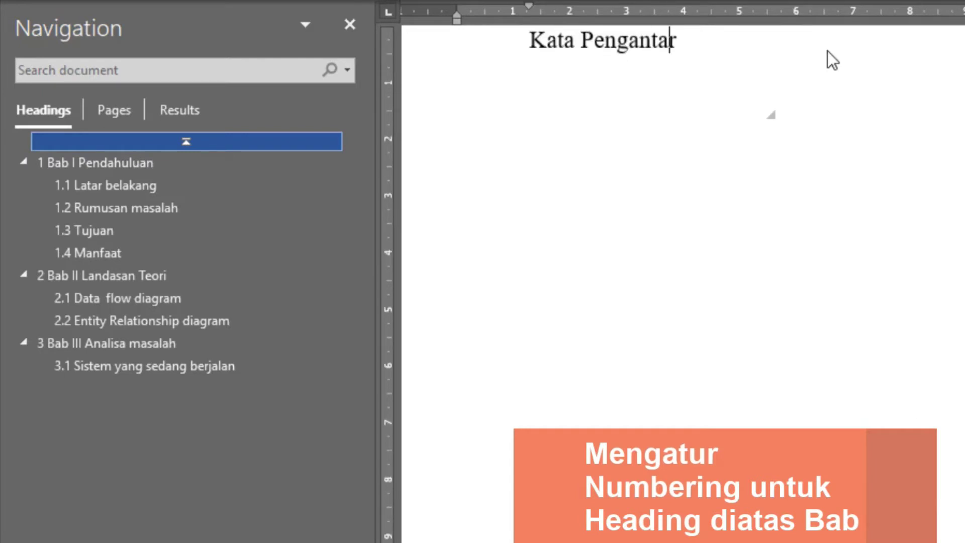
click(528, 40)
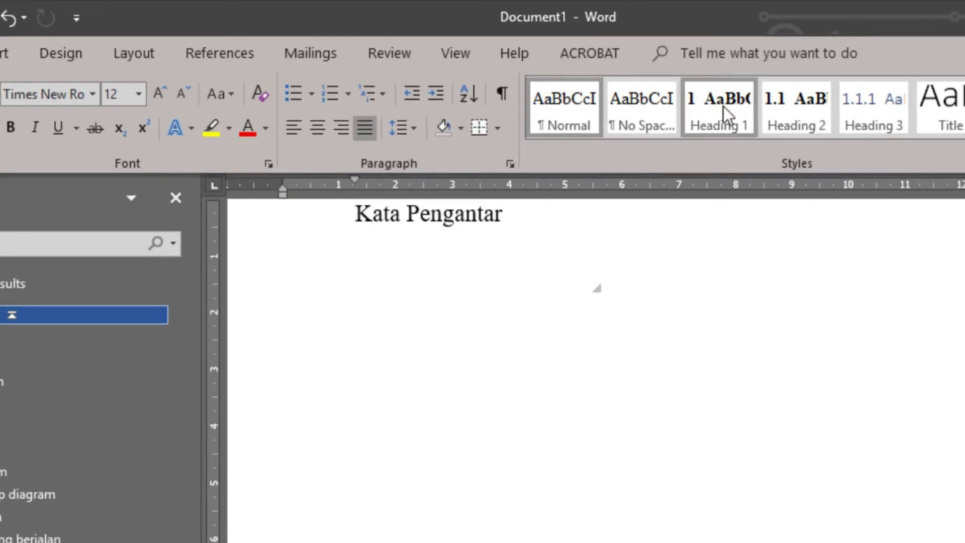
click(758, 69)
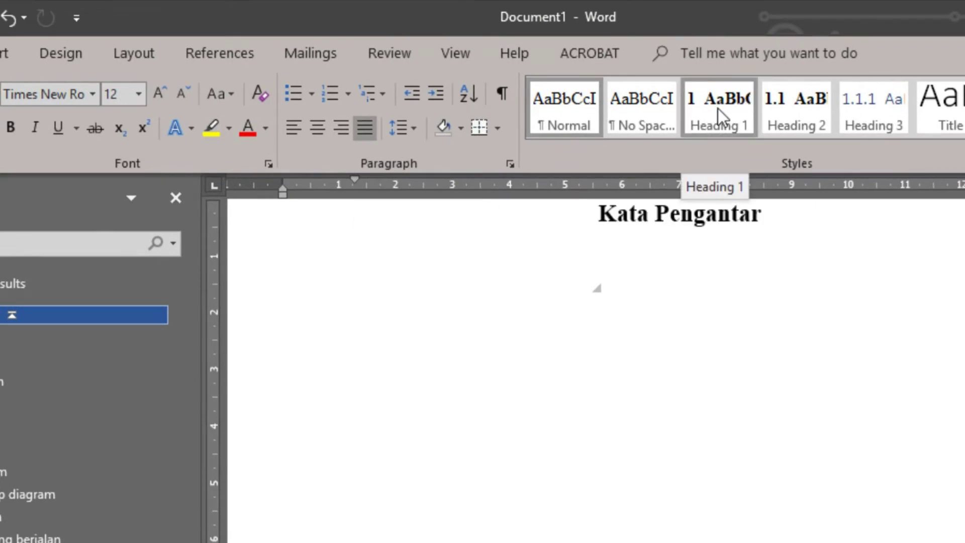
click(716, 109)
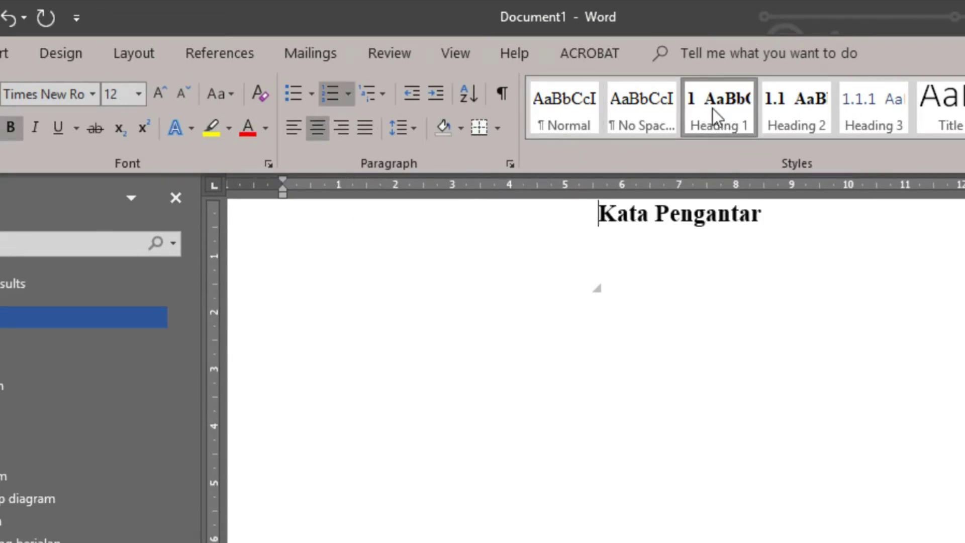
key(ctrl+Return)
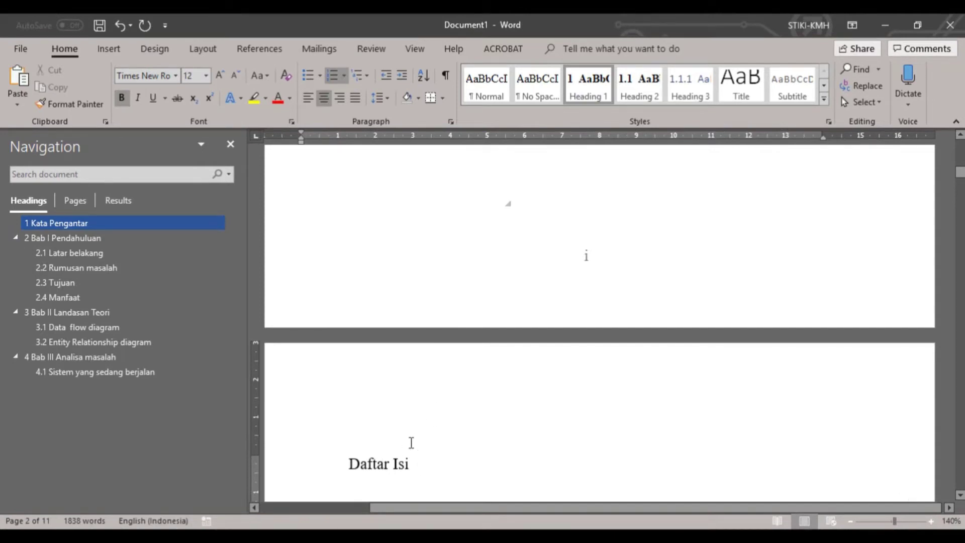
Apply Heading 1 to Daftar Isi and return to the Kata Pengantar heading
click(411, 442)
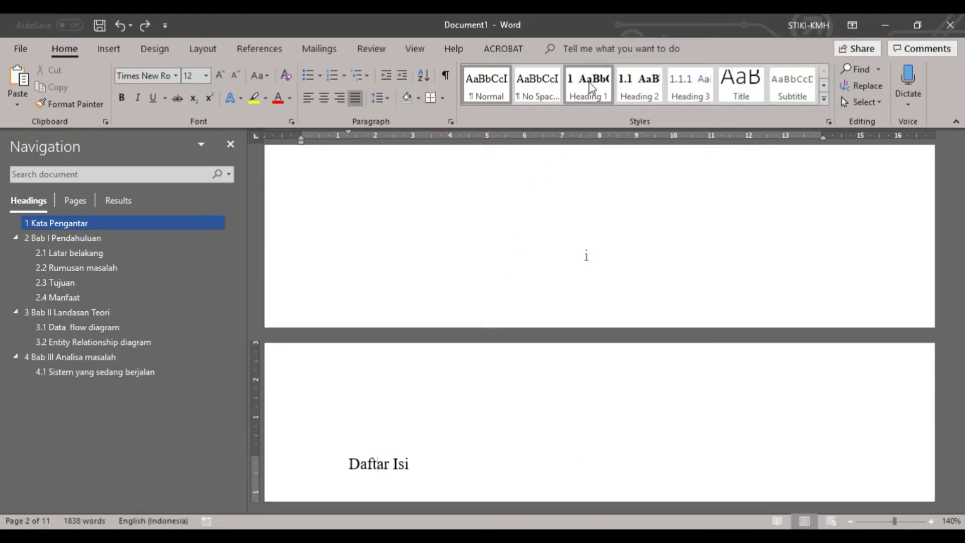
click(587, 88)
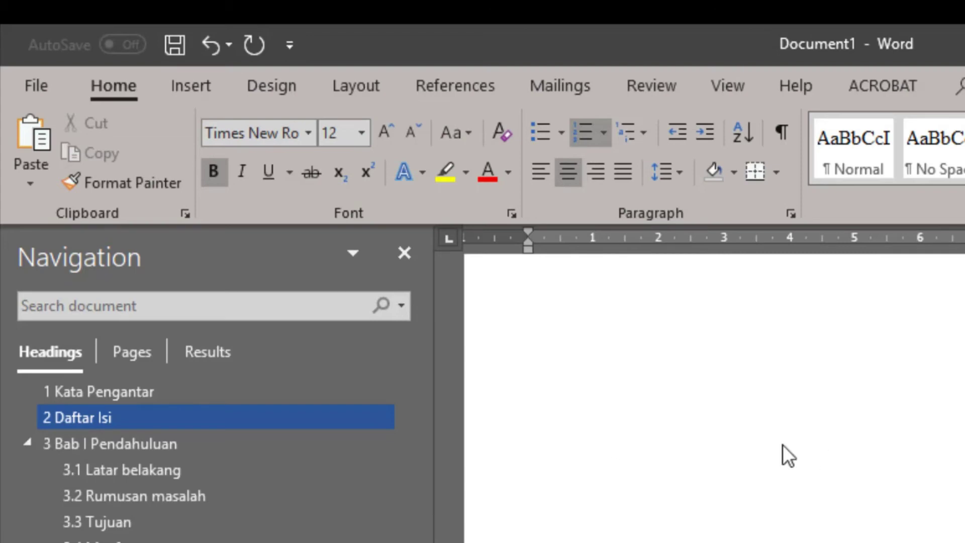
click(121, 393)
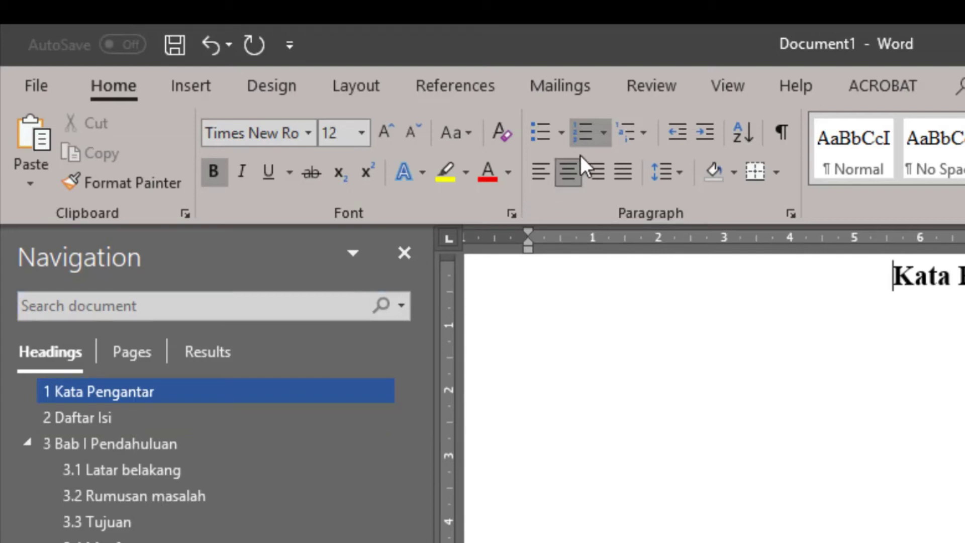
Set the numbering of the Kata Pengantar and Daftar Isi headings to None
click(602, 140)
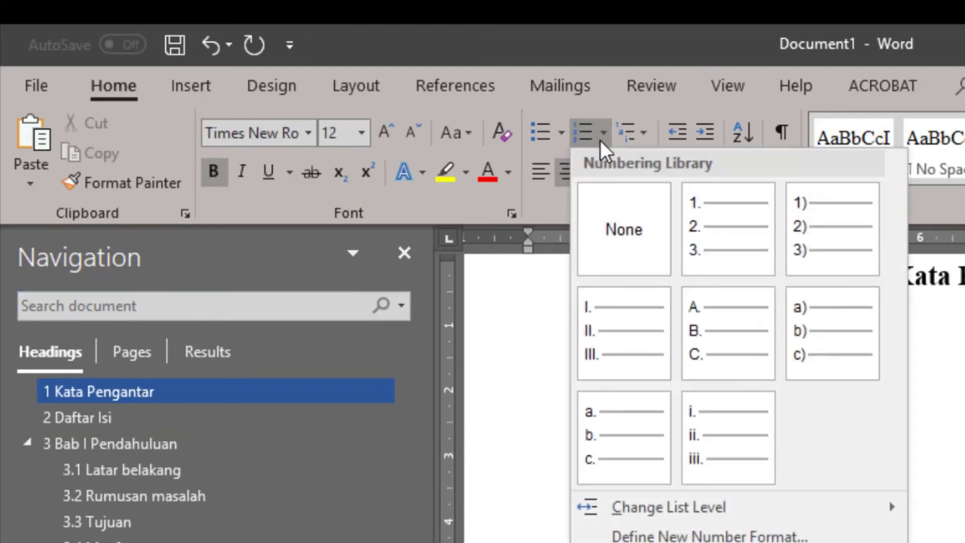
click(610, 251)
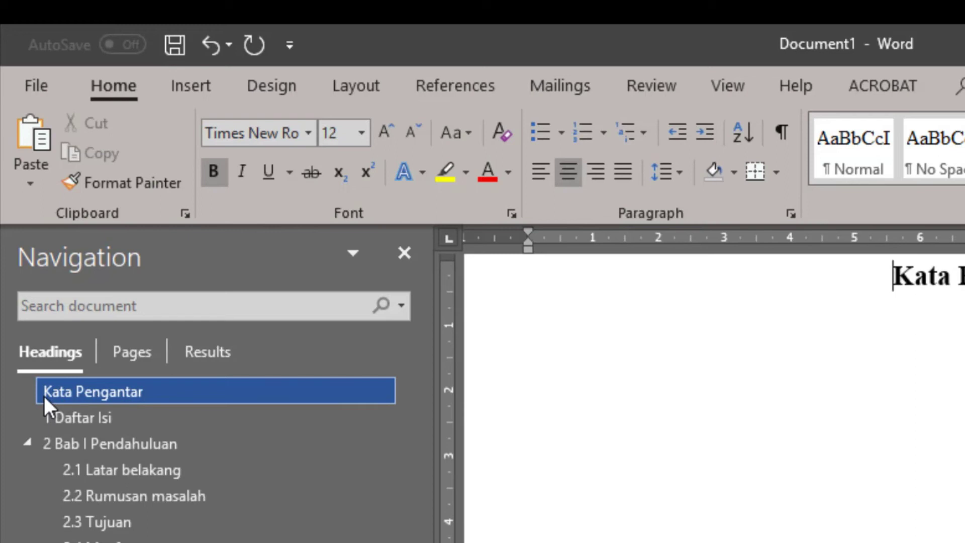
click(62, 418)
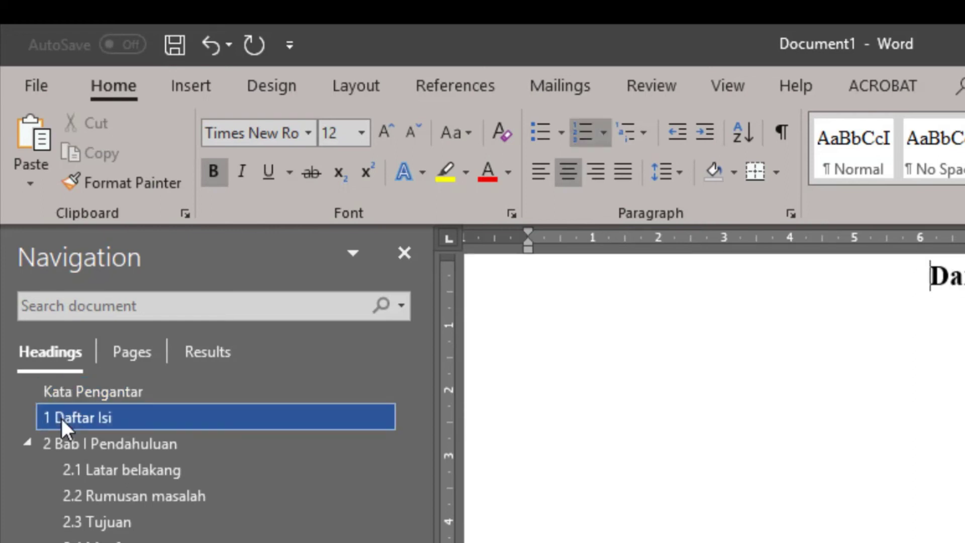
click(604, 135)
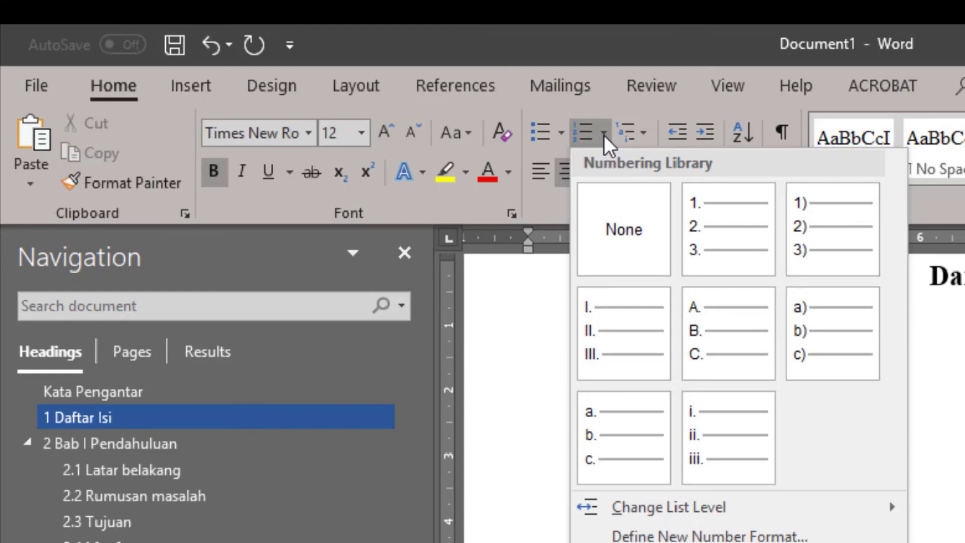
click(602, 234)
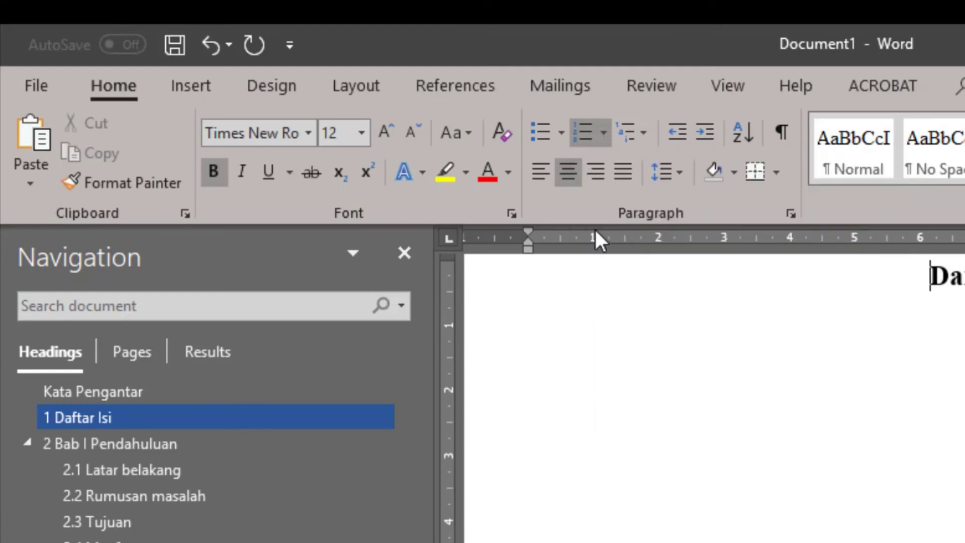